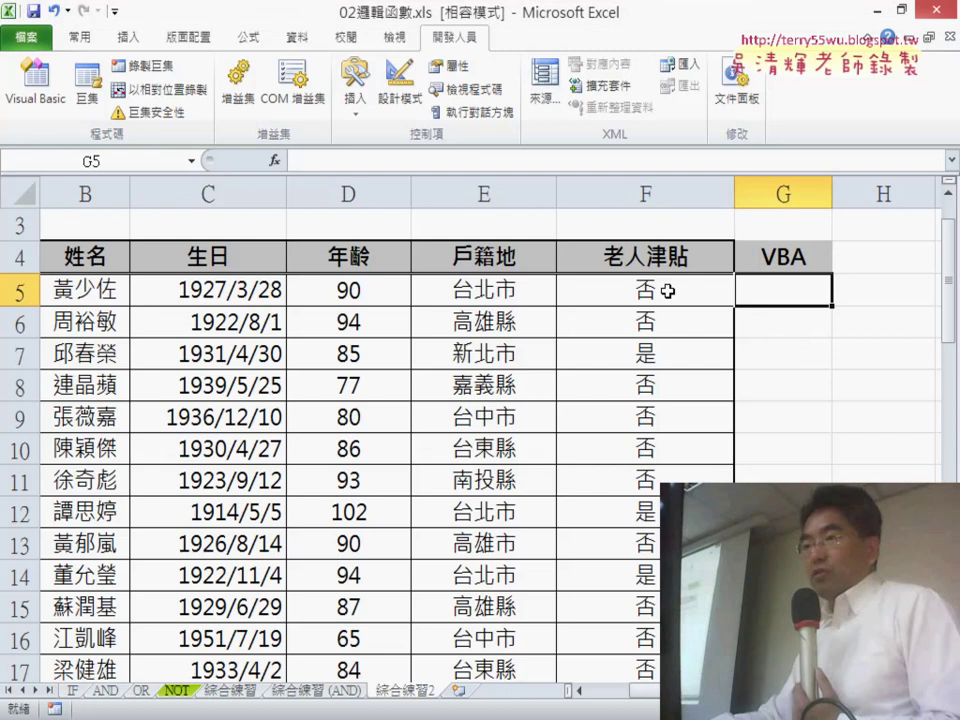
Review the IF arguments of the allowance formula in F5, then select cell G5.
left_click(688, 289)
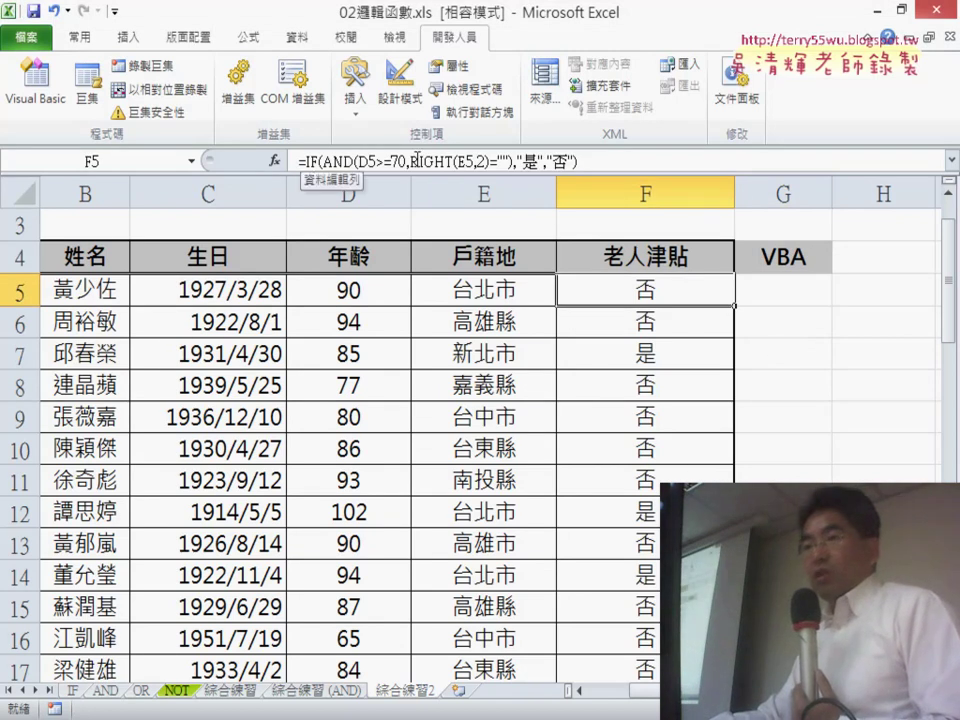
left_click(312, 160)
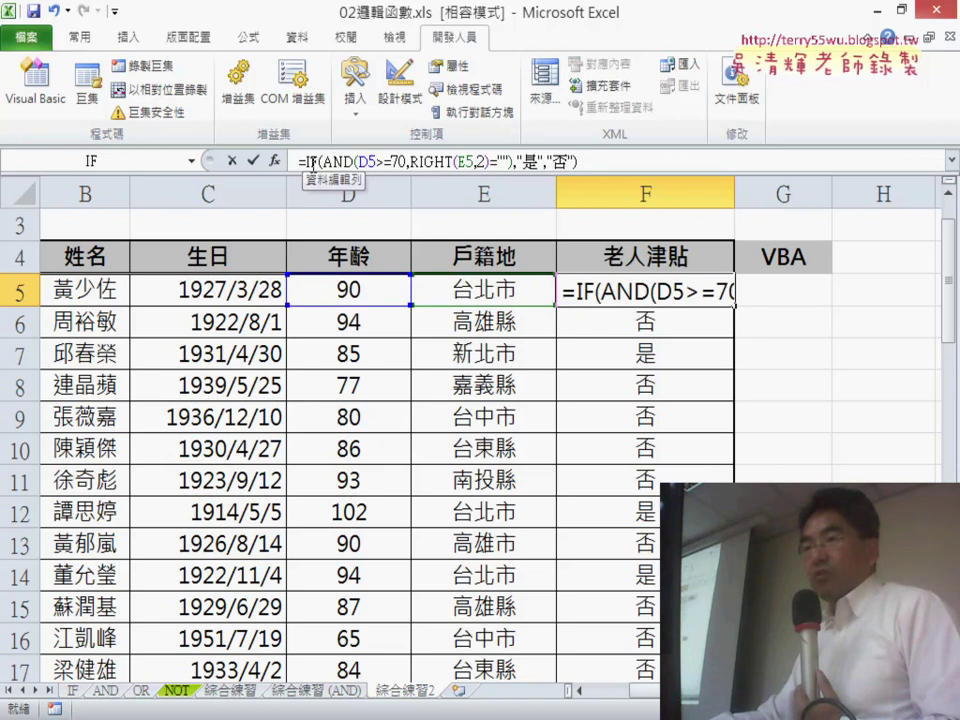
left_click(273, 160)
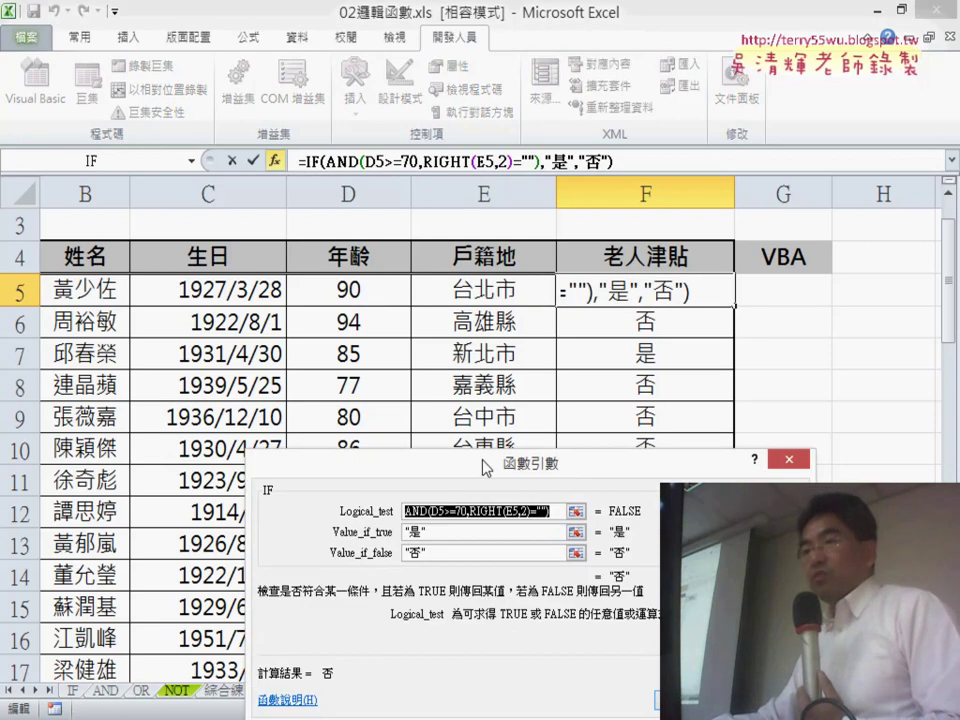
left_click_drag(486, 467, 401, 239)
left_click(472, 285)
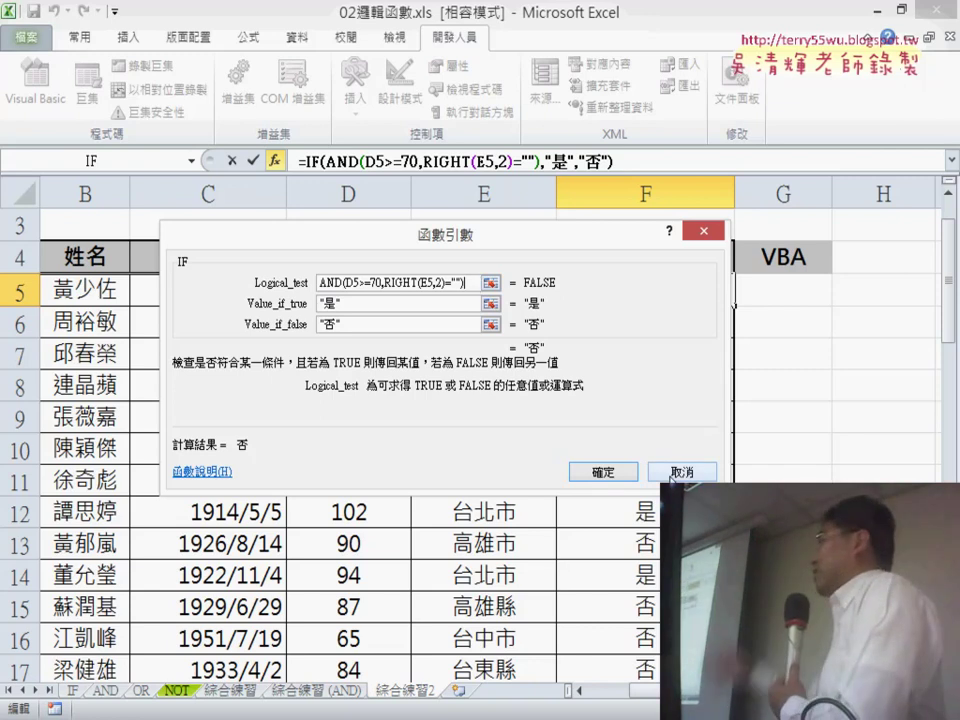
left_click(600, 471)
left_click(741, 295)
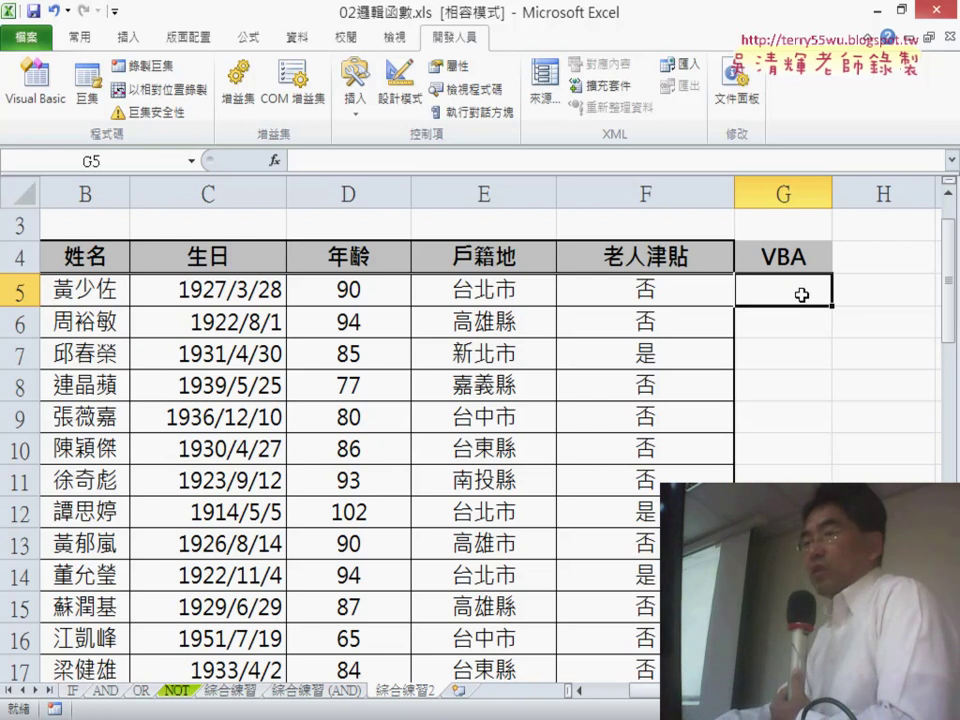
In the Visual Basic editor, insert a new module under the 模組 folder.
left_click(35, 100)
left_click(66, 293)
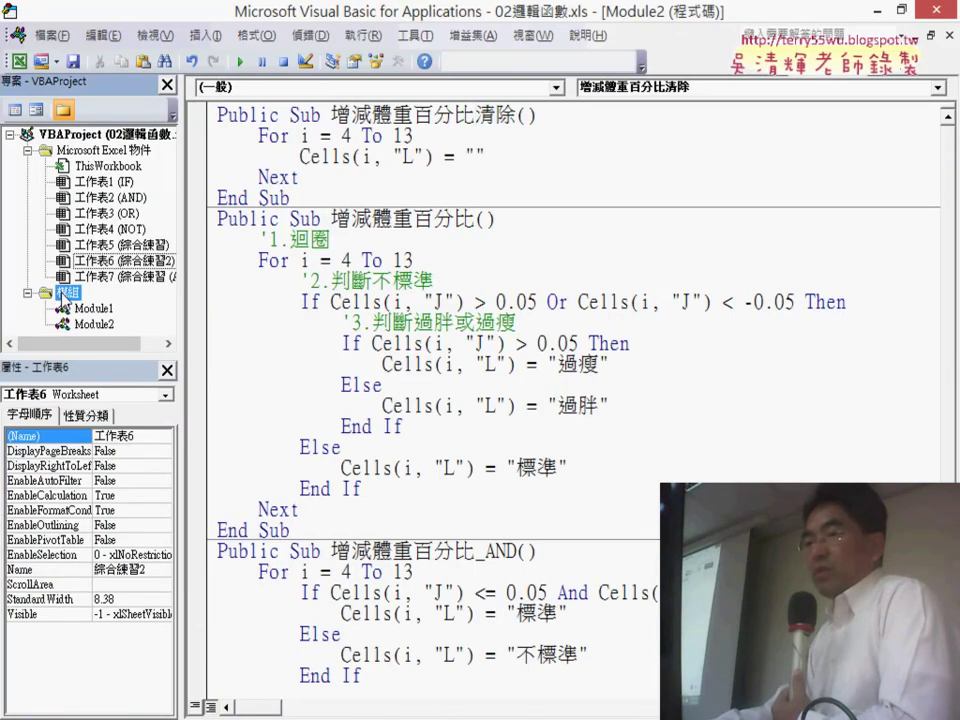
right_click(66, 293)
mouse_move(120, 375)
left_click(280, 405)
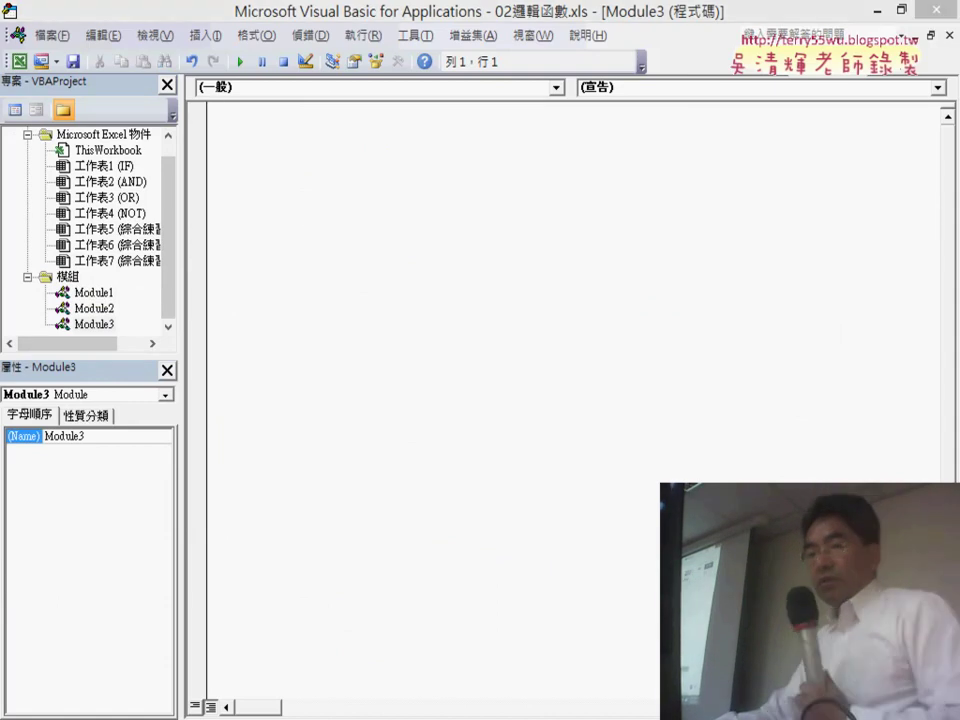
key("alt+Tab")
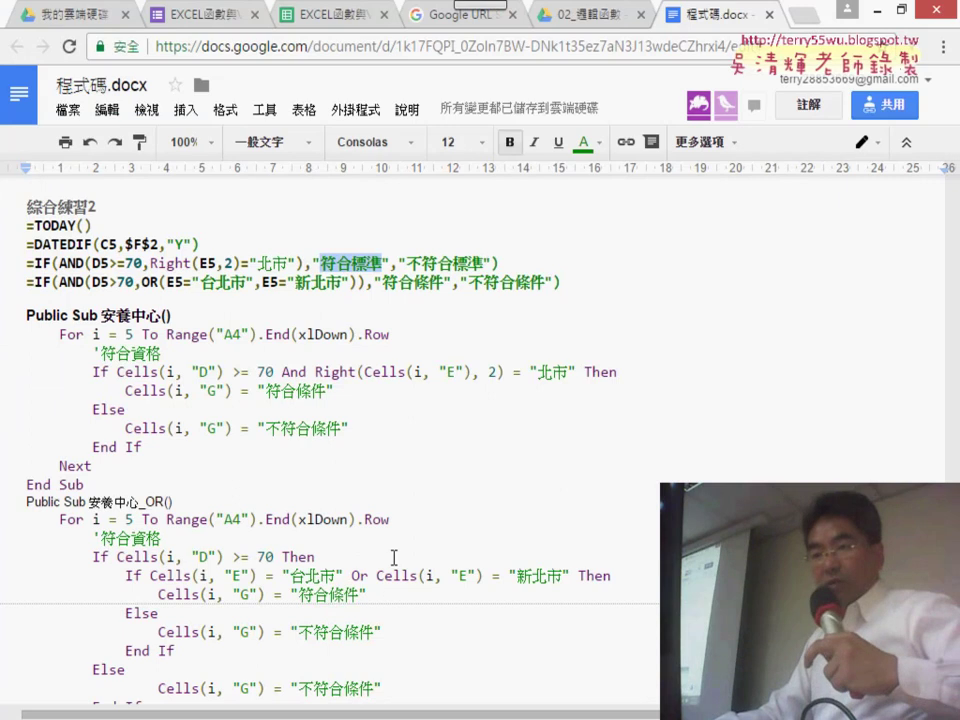
Copy all the 安養中心 macro code from 程式碼.docx into Module3.
left_click(28, 318)
scroll(94, 446, "down", 2)
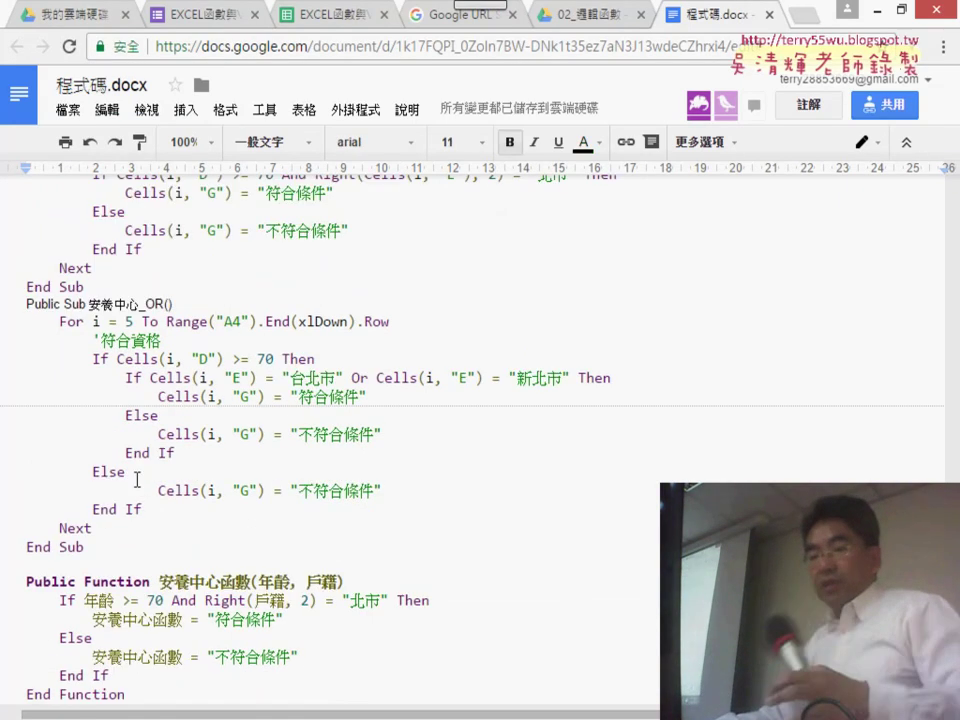
scroll(154, 519, "down", 2)
scroll(154, 519, "down", 2)
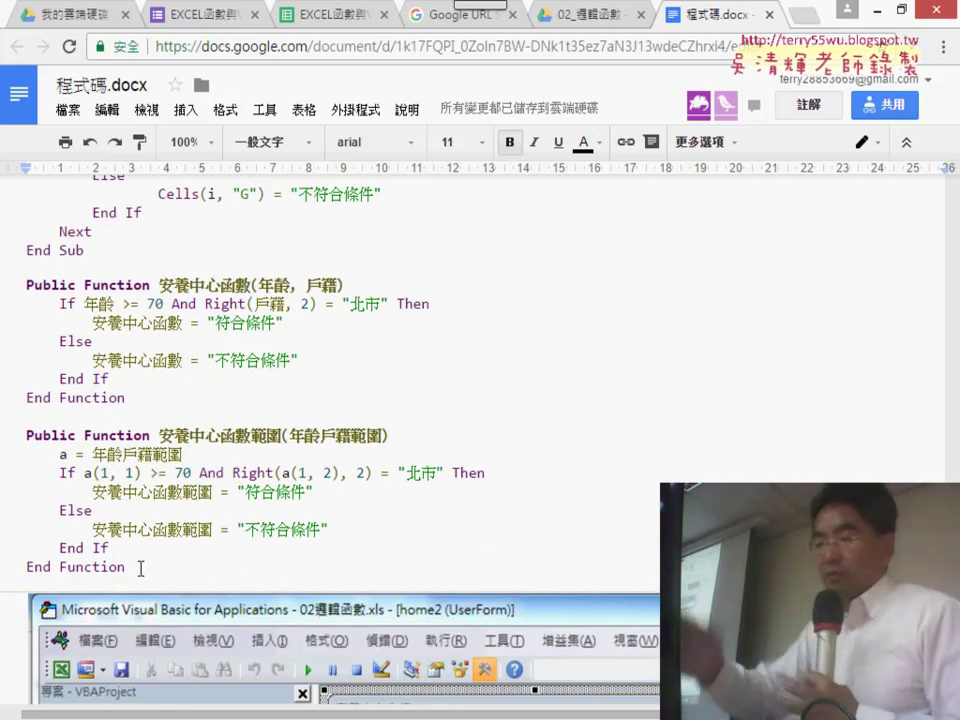
key("ctrl+a")
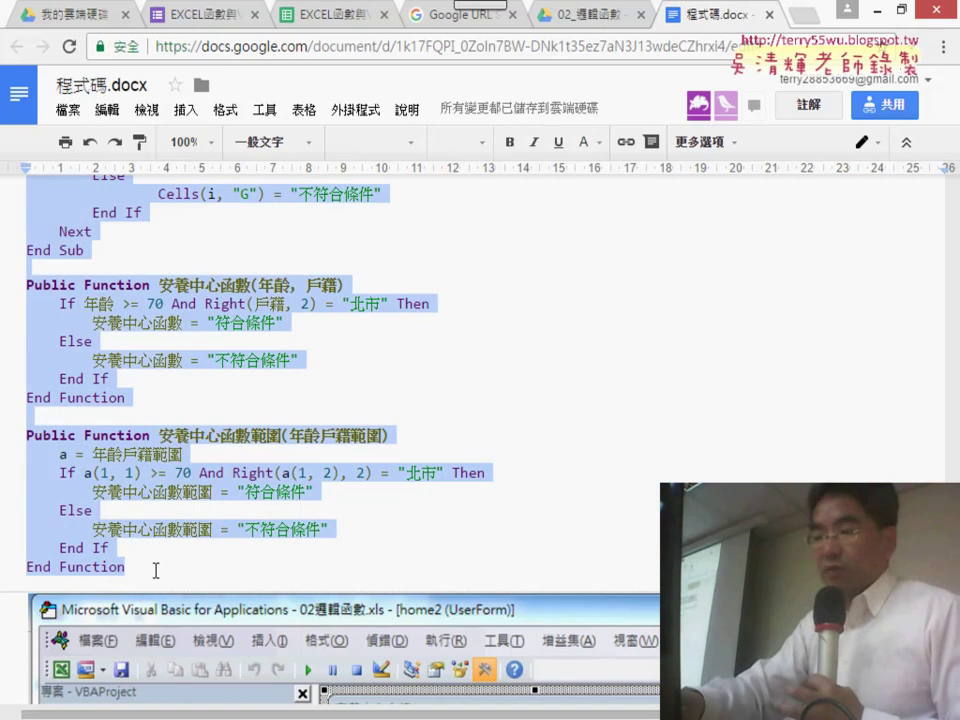
key("alt+Tab")
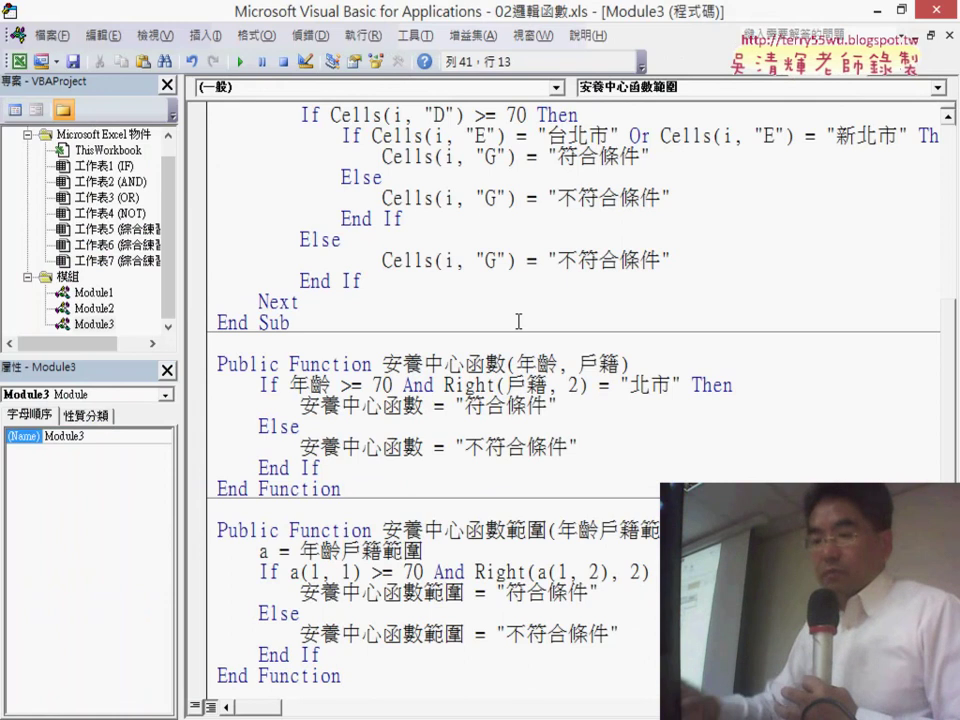
Replace the result texts 符合條件 with 是 and 不符合條件 with 否 in the code.
scroll(488, 200, "up", 4)
key("super+Down")
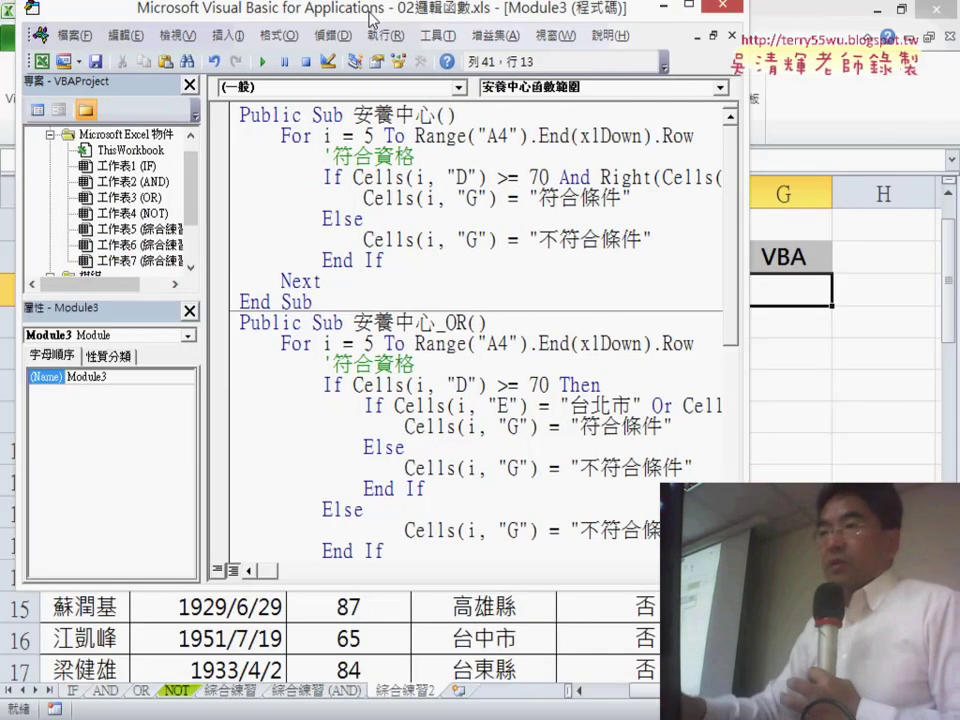
left_click_drag(444, 209, 505, 209)
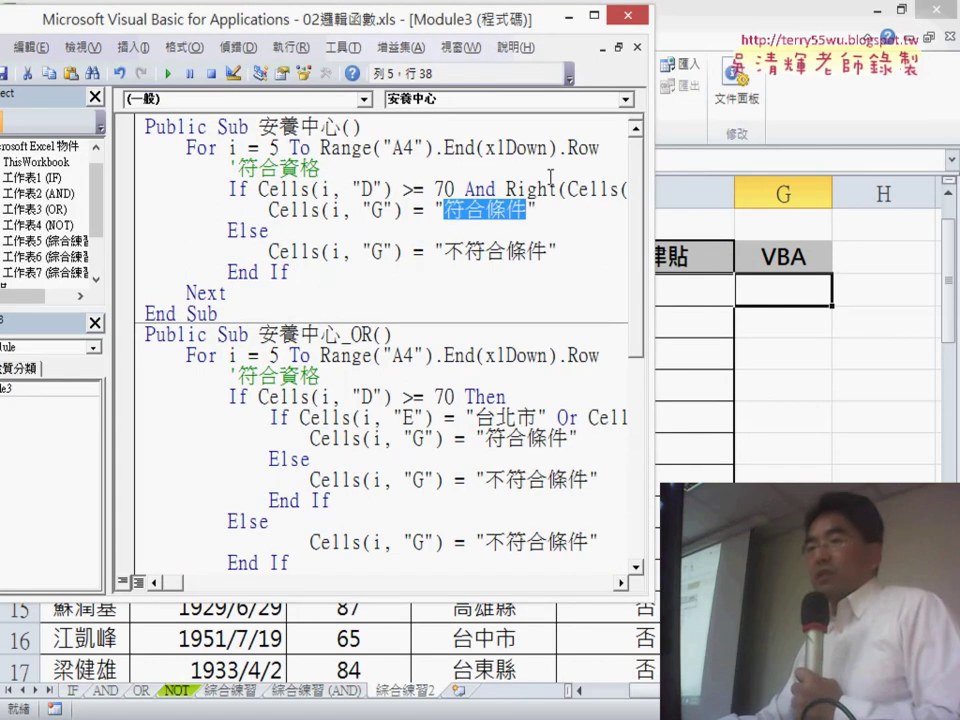
type("/")
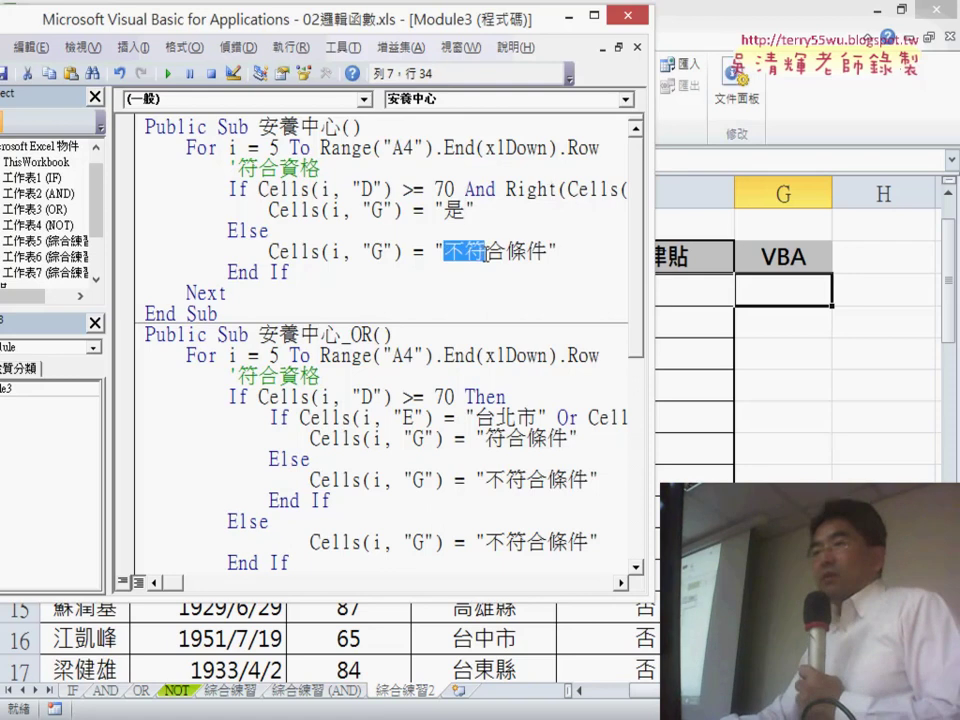
left_click_drag(444, 251, 547, 251)
type("ㄈㄡ3")
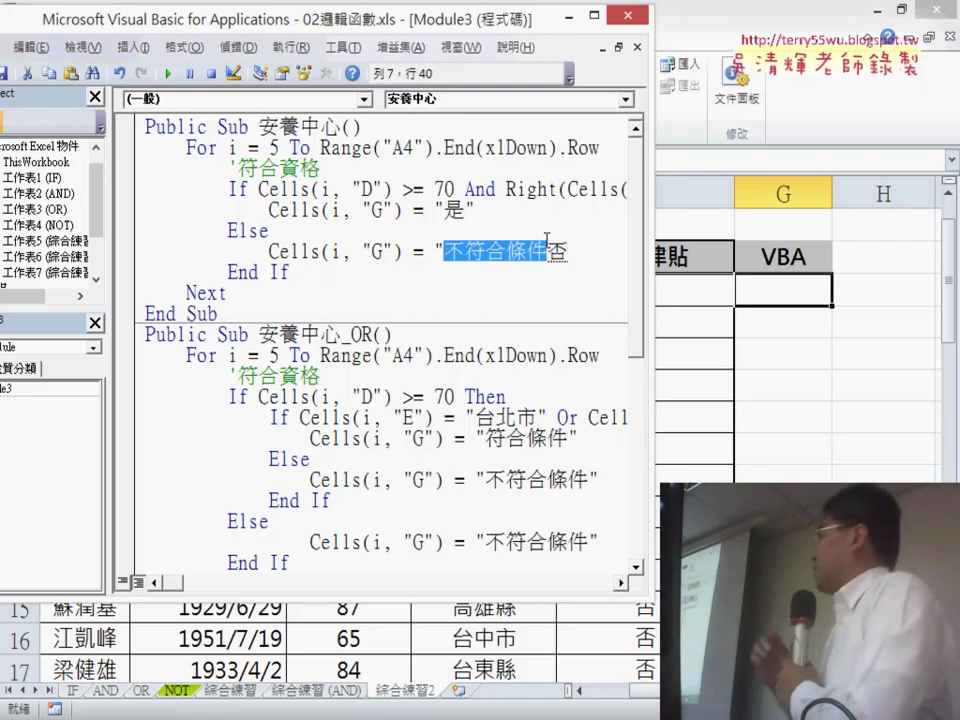
key("Return")
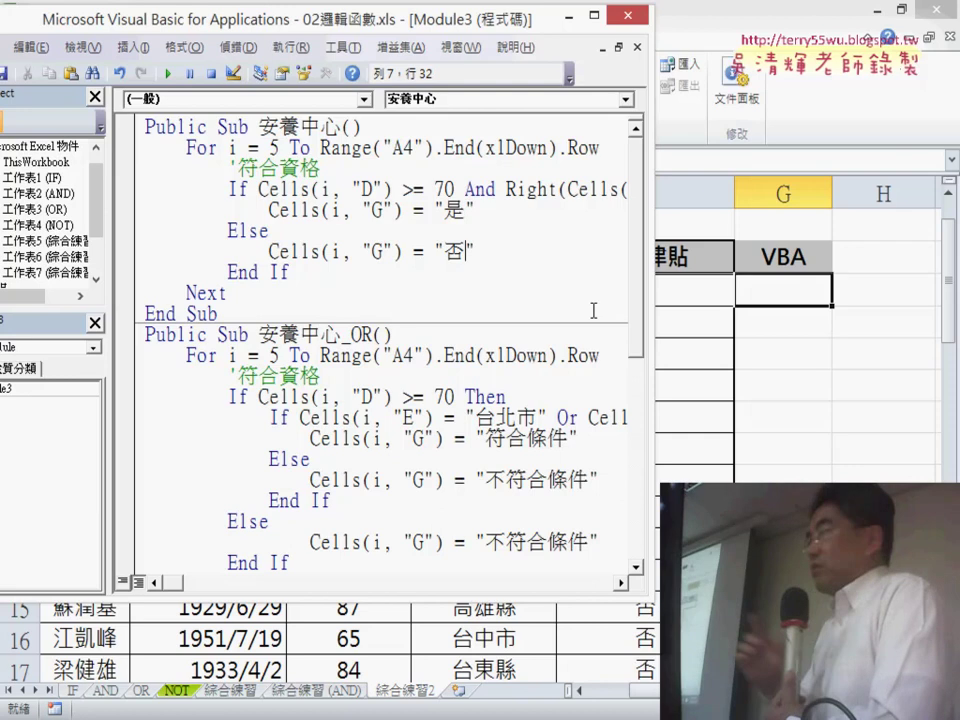
Reposition and widen the editor window so column F stays visible beside the code.
left_click_drag(455, 29, 426, 90)
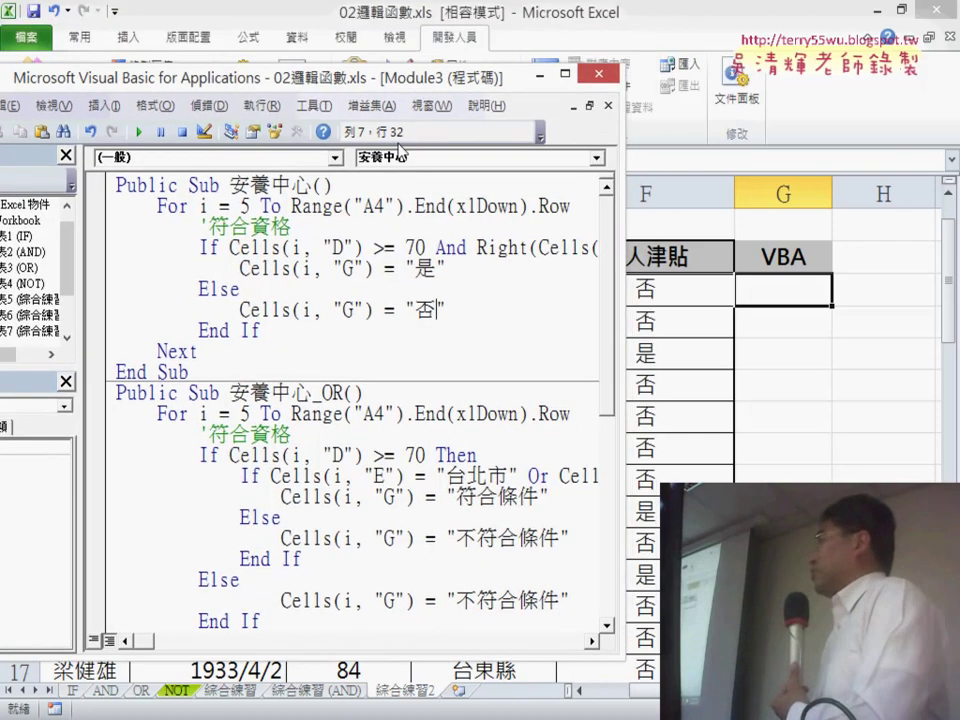
left_click_drag(230, 186, 256, 187)
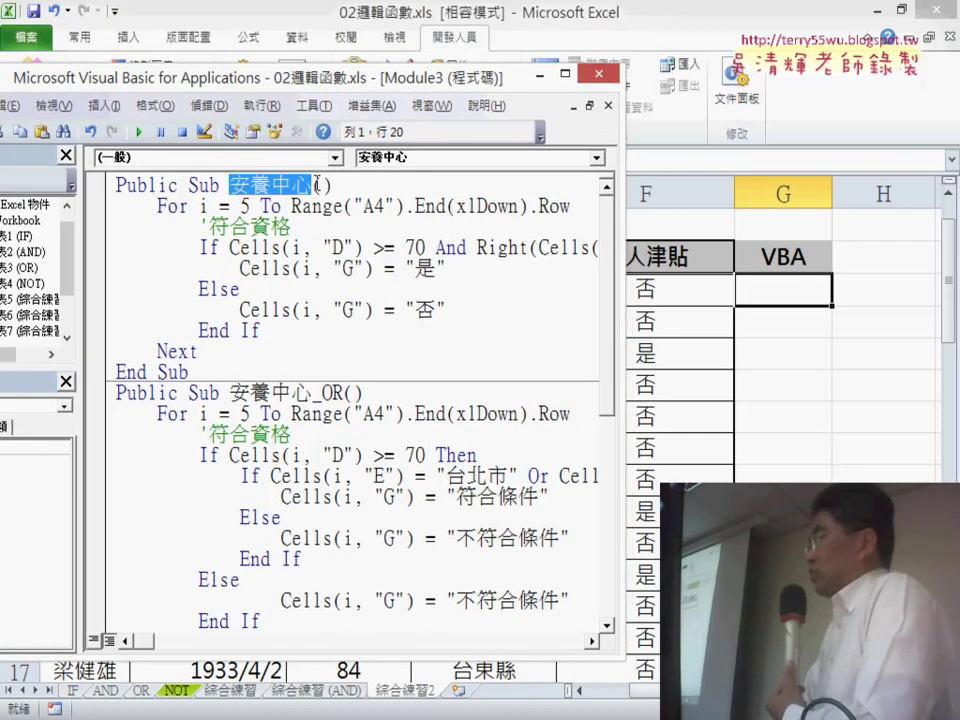
left_click_drag(621, 308, 705, 298)
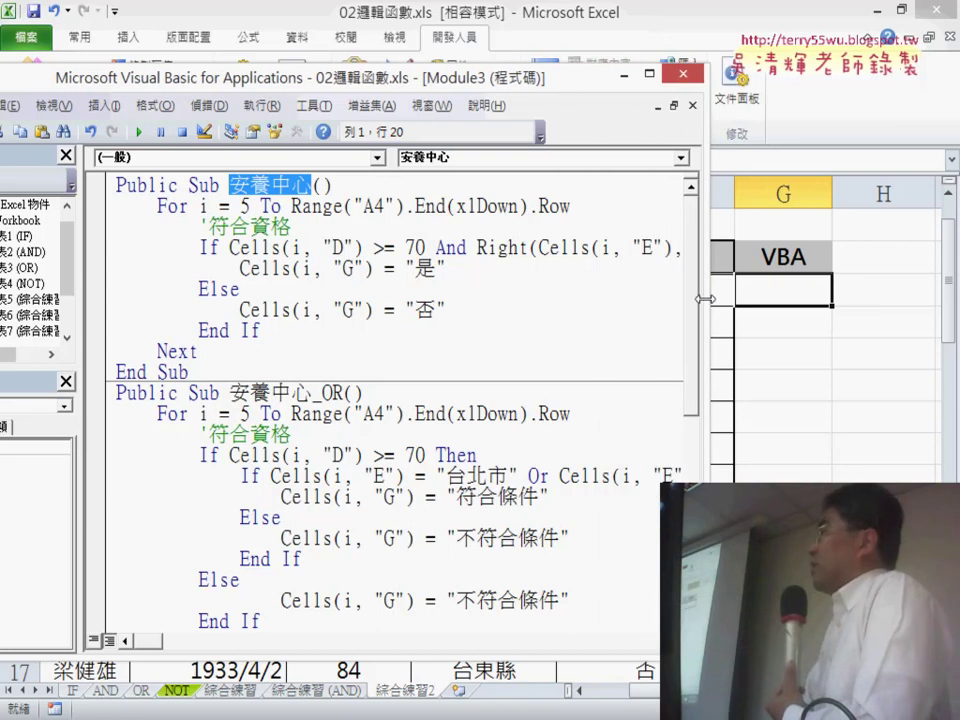
left_click_drag(385, 83, 372, 74)
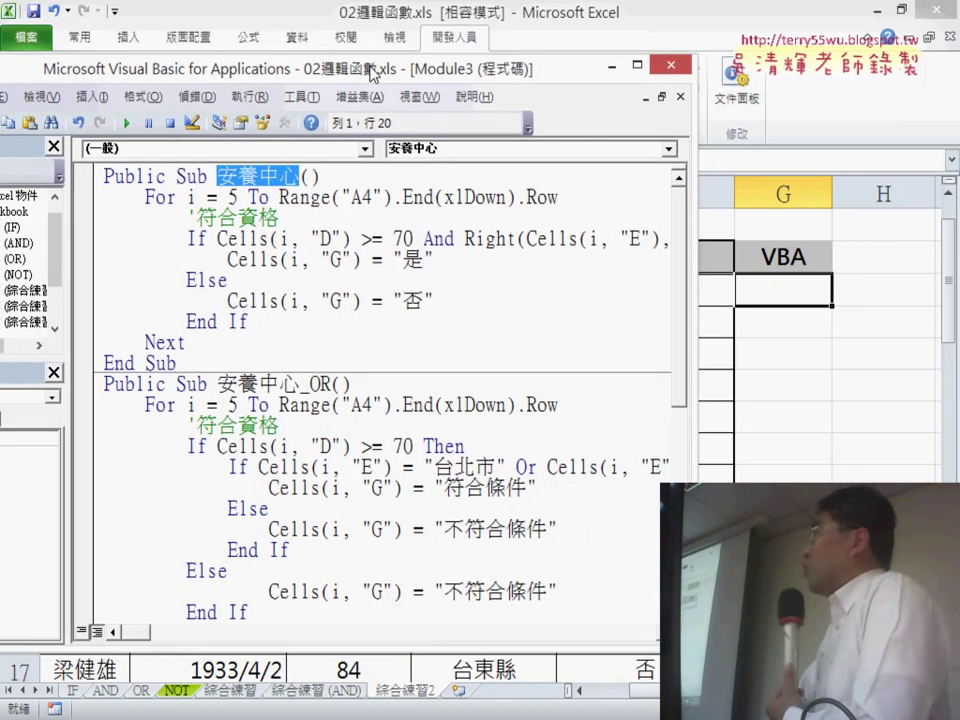
Replace Range("A4").End(xlDown).Row in the For line with 100, then maximize the editor.
left_click_drag(278, 196, 557, 197)
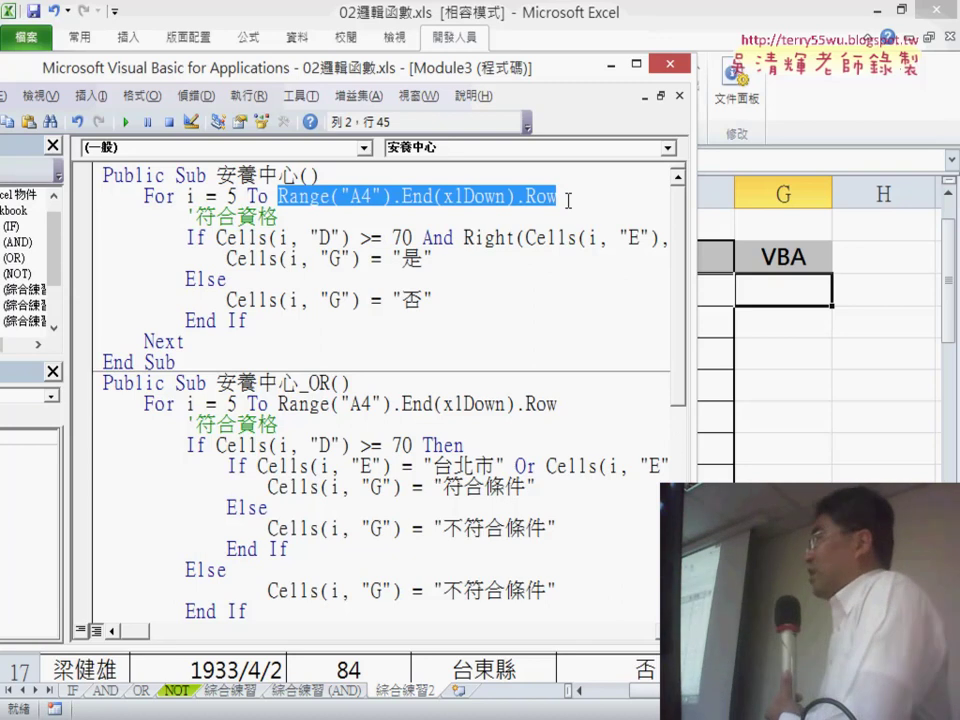
type("1000")
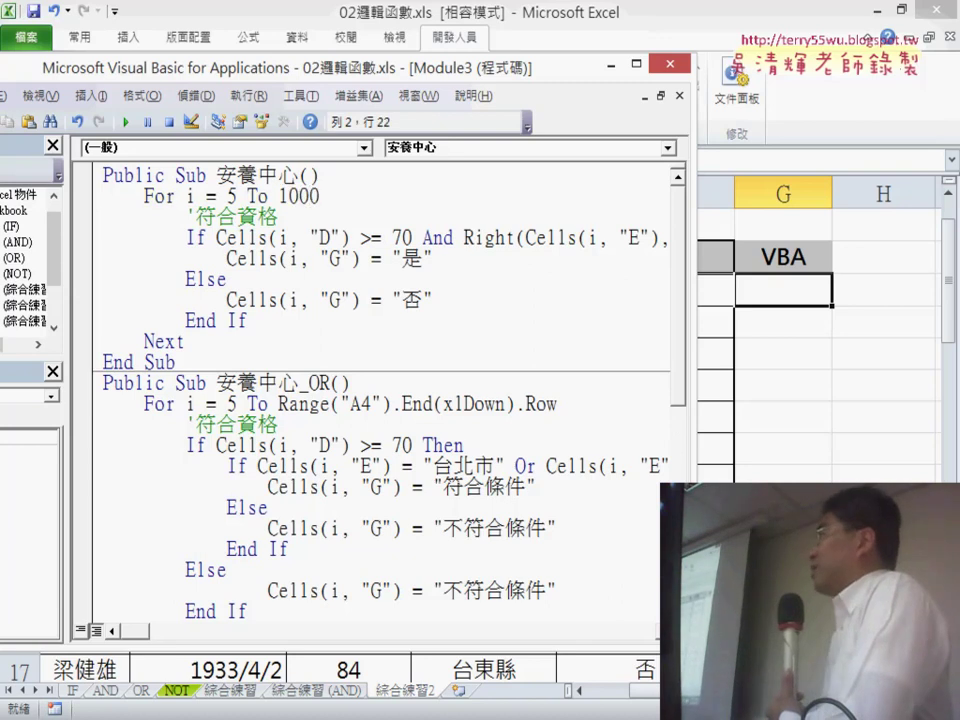
key("BackSpace")
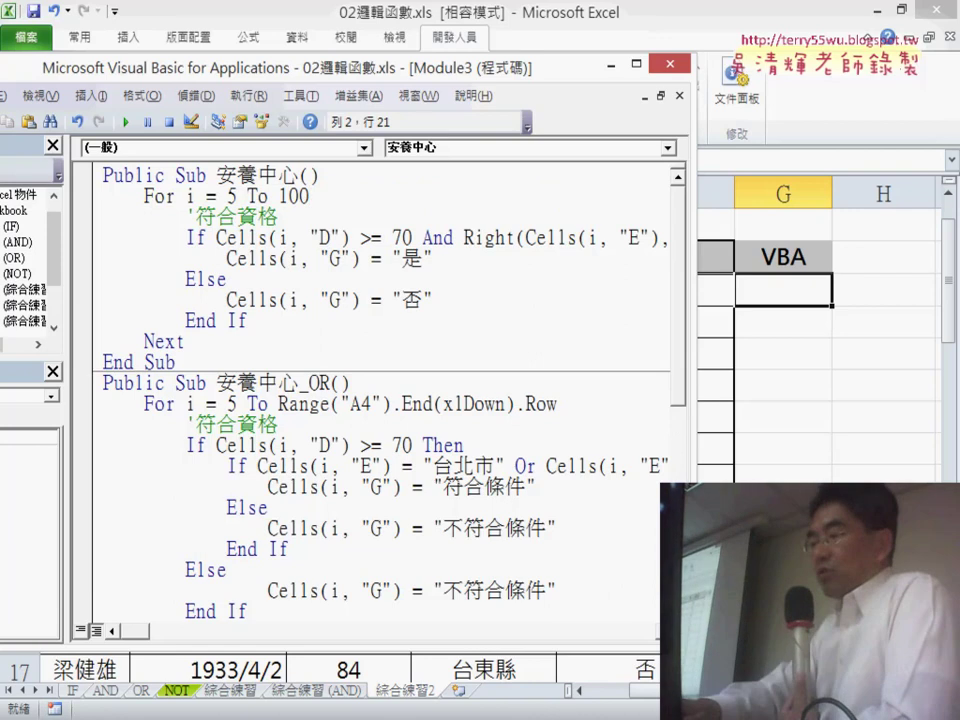
left_click(636, 65)
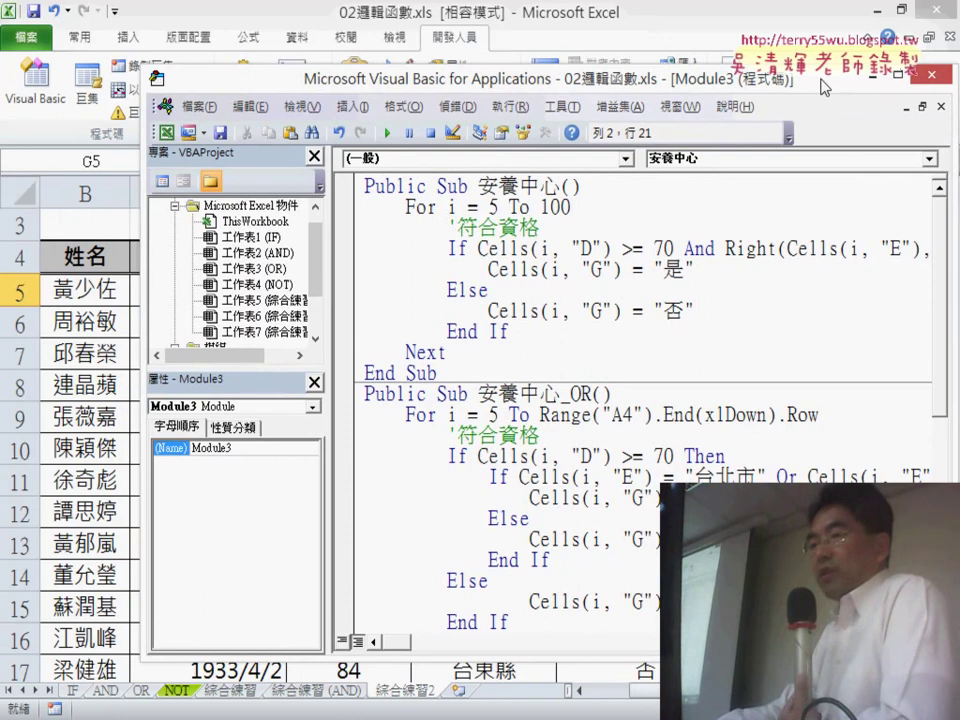
On the worksheet, jump from A4 to the last filled row of column A.
key("alt+F11")
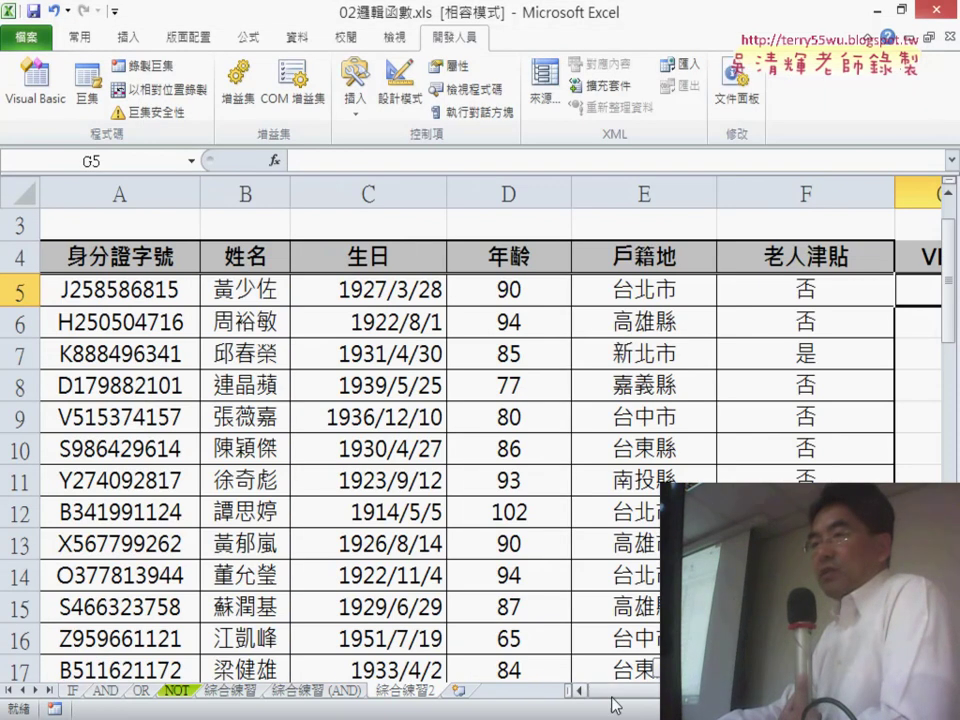
left_click(55, 192)
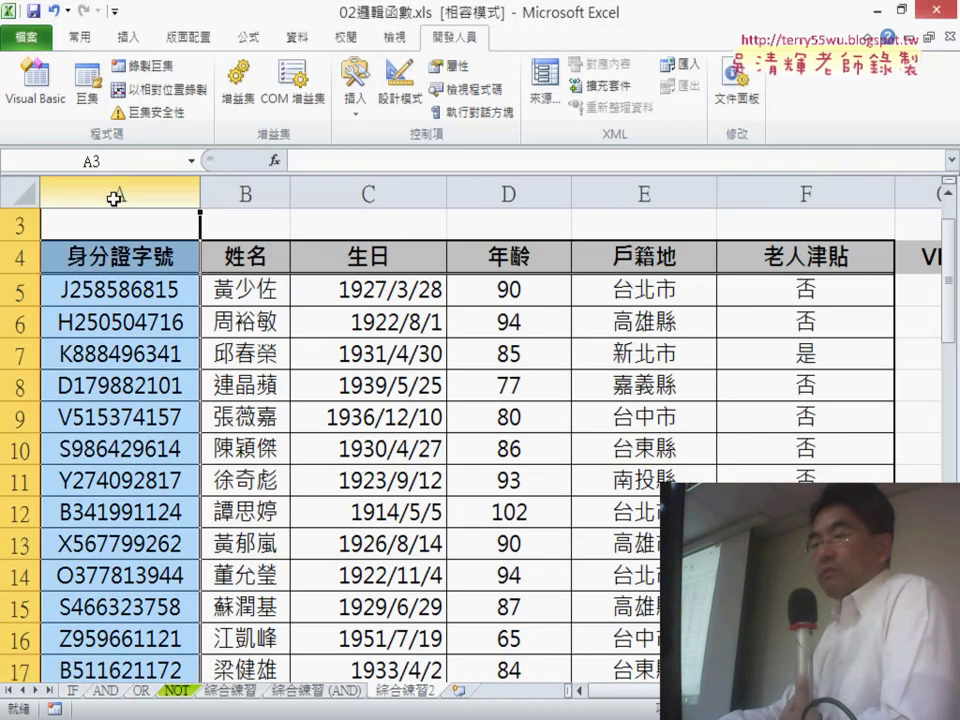
left_click(122, 268)
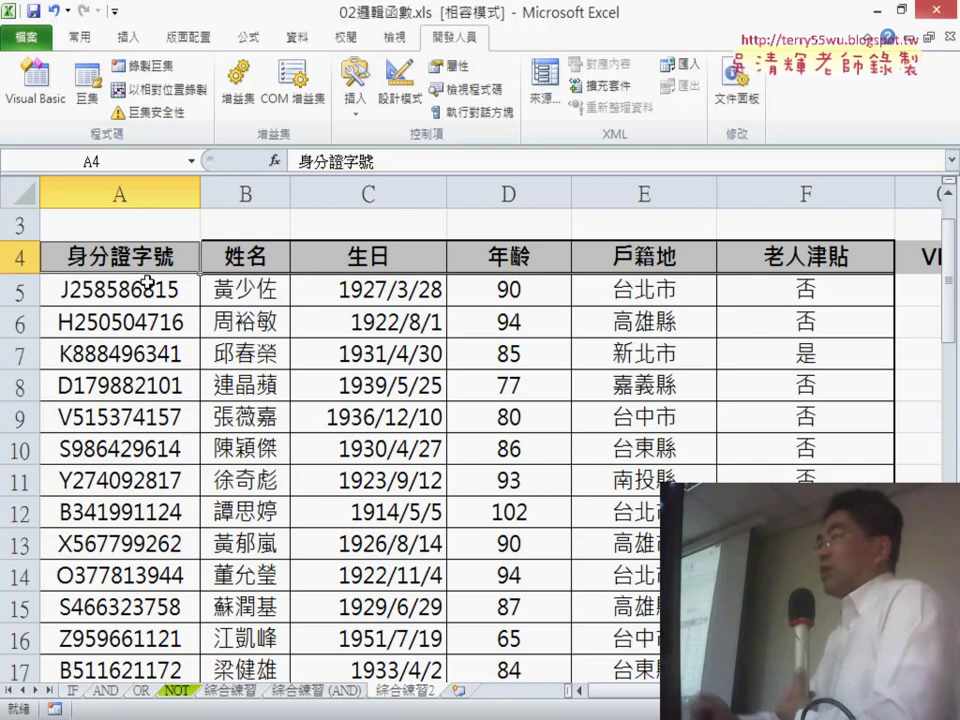
key("ctrl+Down")
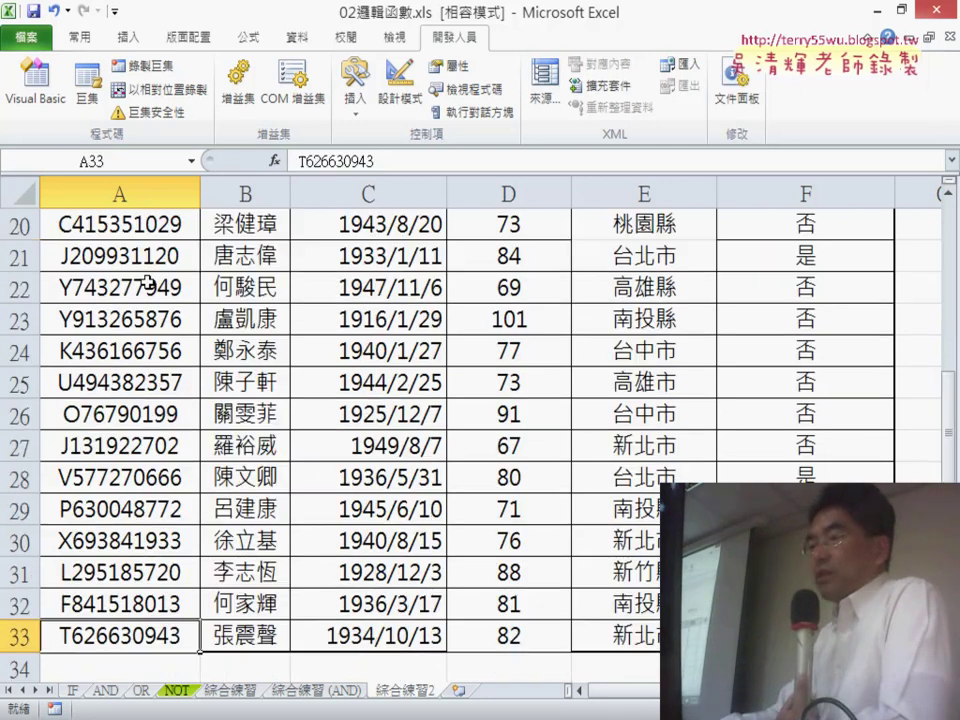
scroll(168, 362, "down", 1)
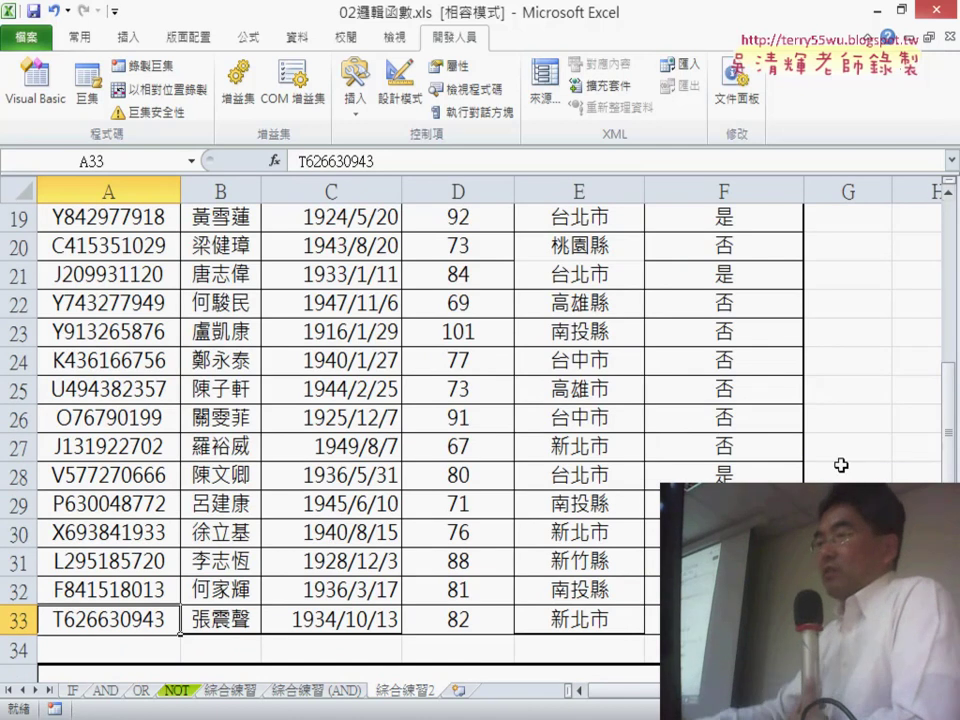
scroll(533, 537, "up", 1)
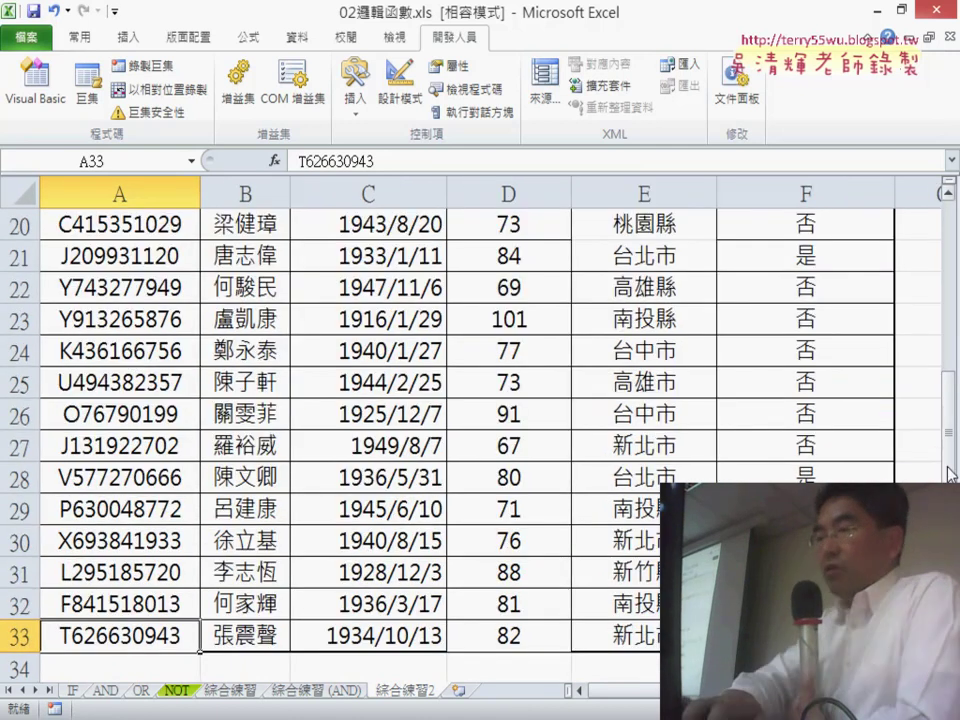
left_click_drag(948, 400, 948, 455)
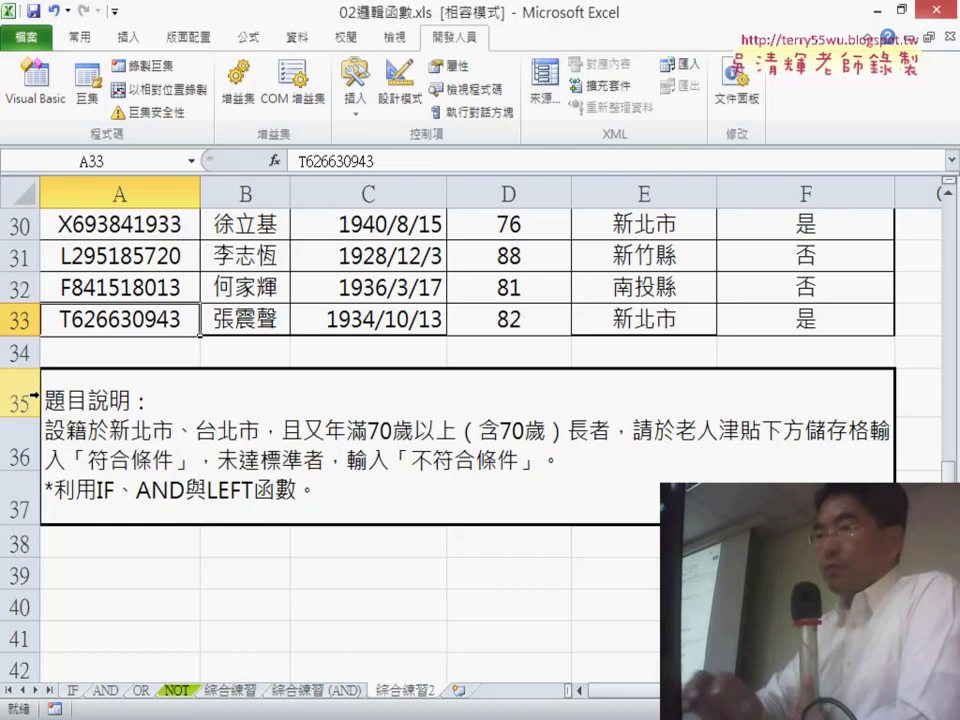
Delete rows 35–37, check the age formula in D33, and return to the top.
left_click_drag(20, 400, 42, 503)
right_click(133, 341)
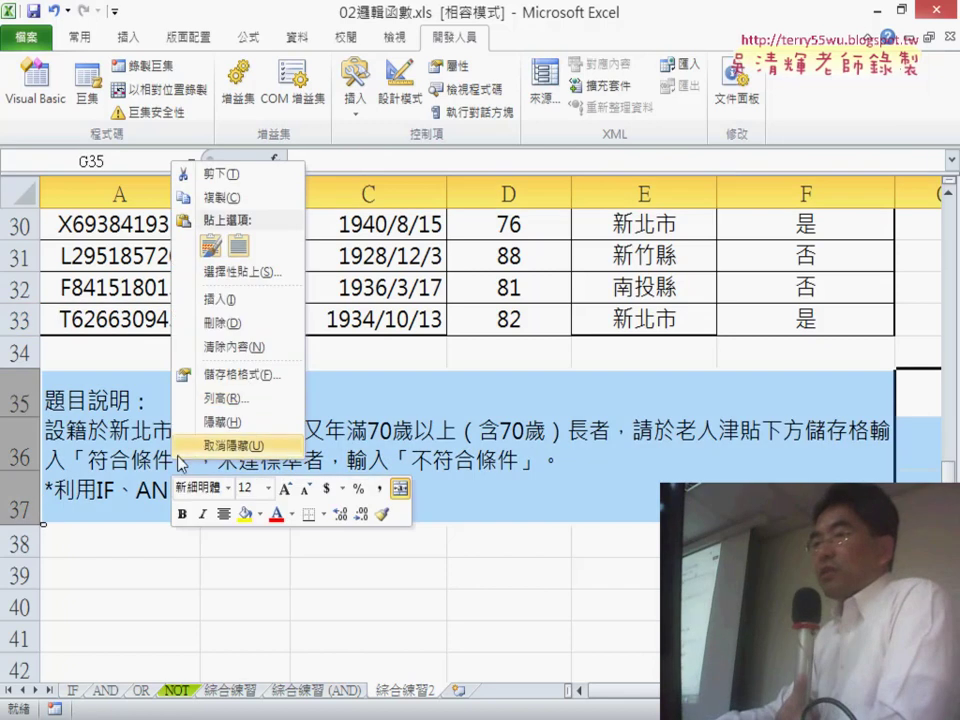
left_click(240, 321)
left_click(96, 317)
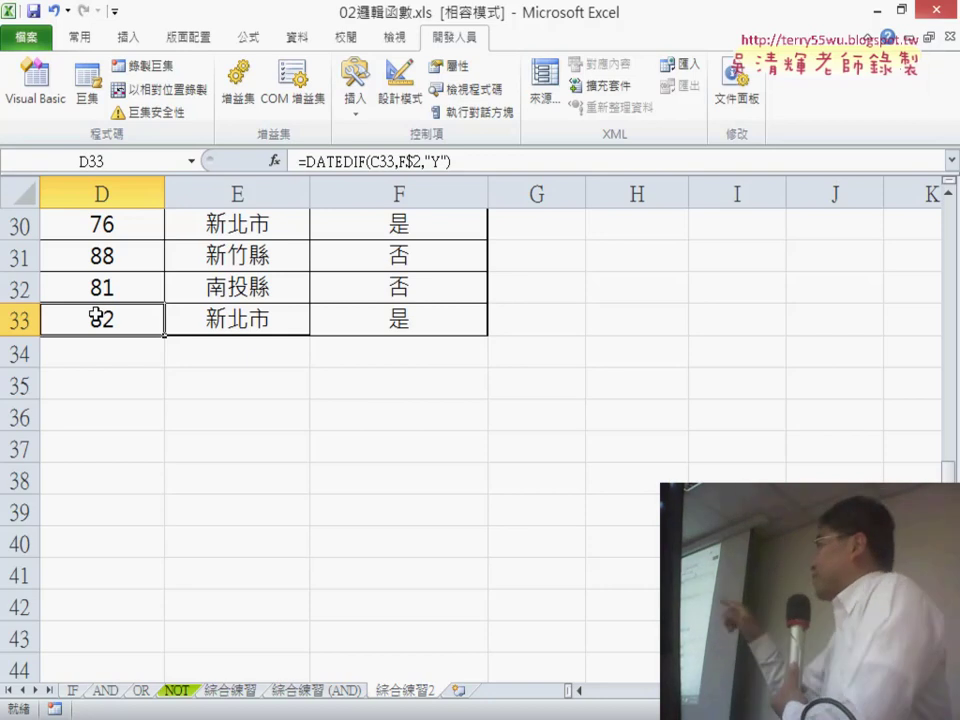
scroll(250, 400, "up", 6)
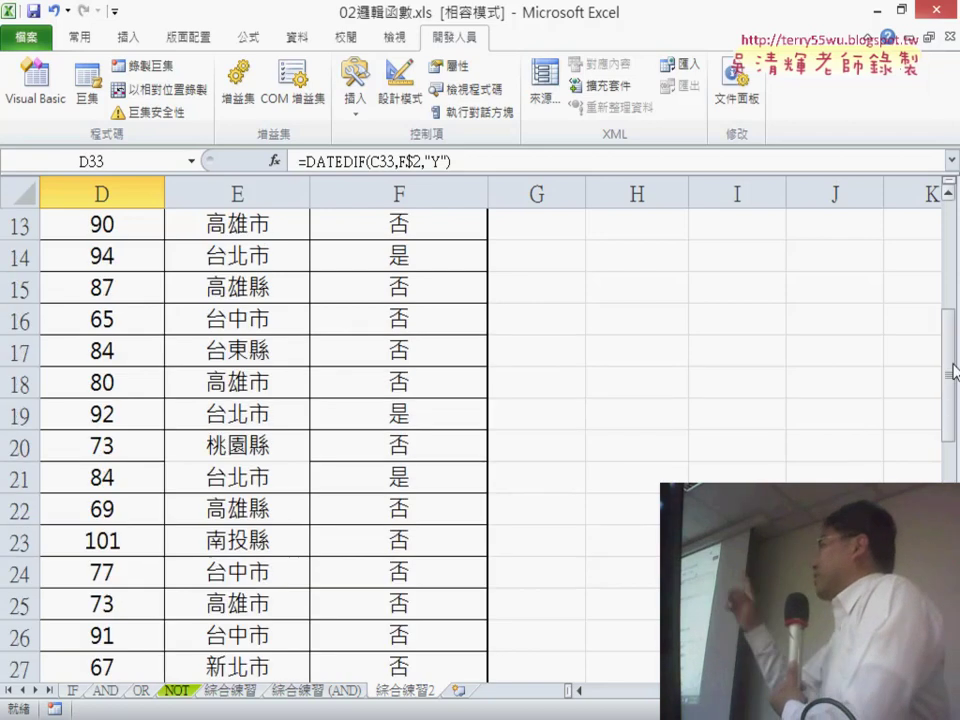
scroll(250, 400, "up", 4)
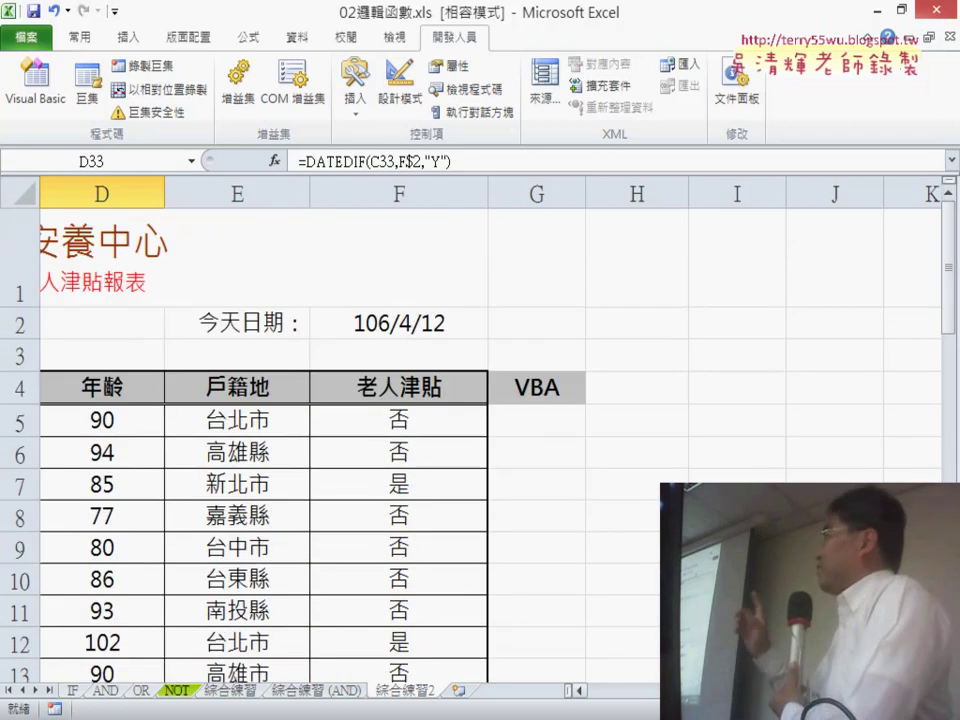
scroll(300, 450, "left", 3)
Change the For loop limit from 100 to 33, then to range("A4"), highlighting A4.
left_click(107, 388)
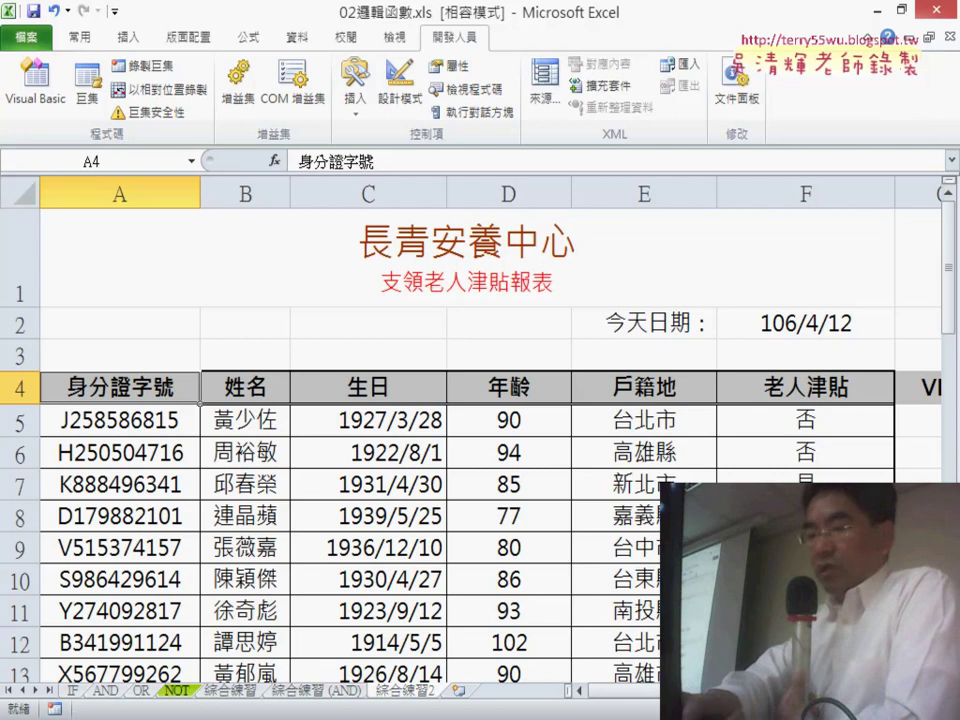
left_click(525, 530)
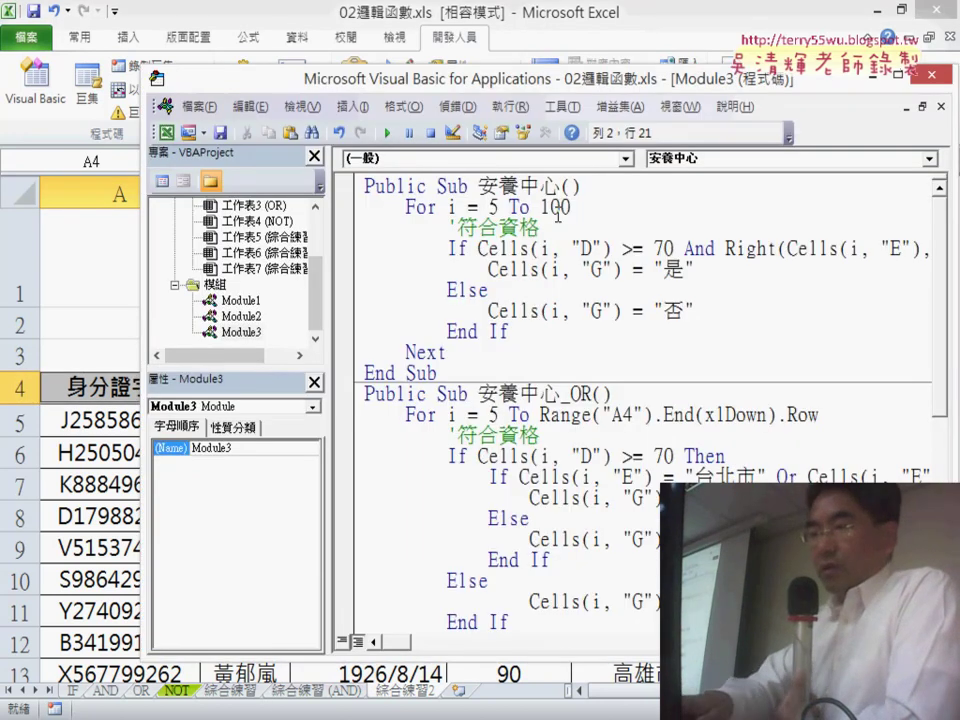
double_click(555, 208)
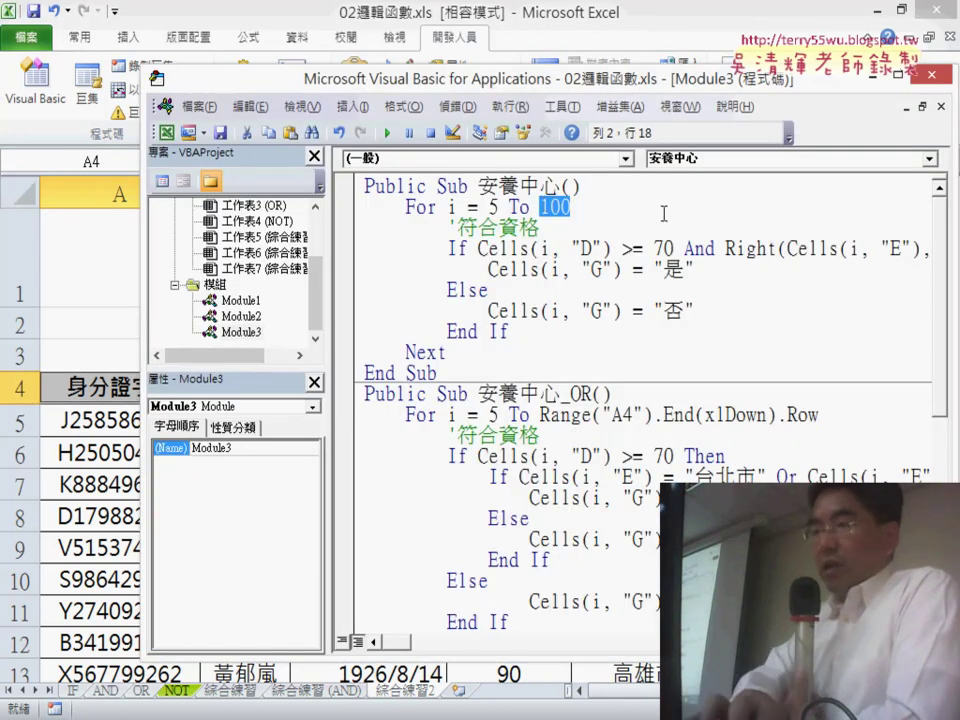
type("33")
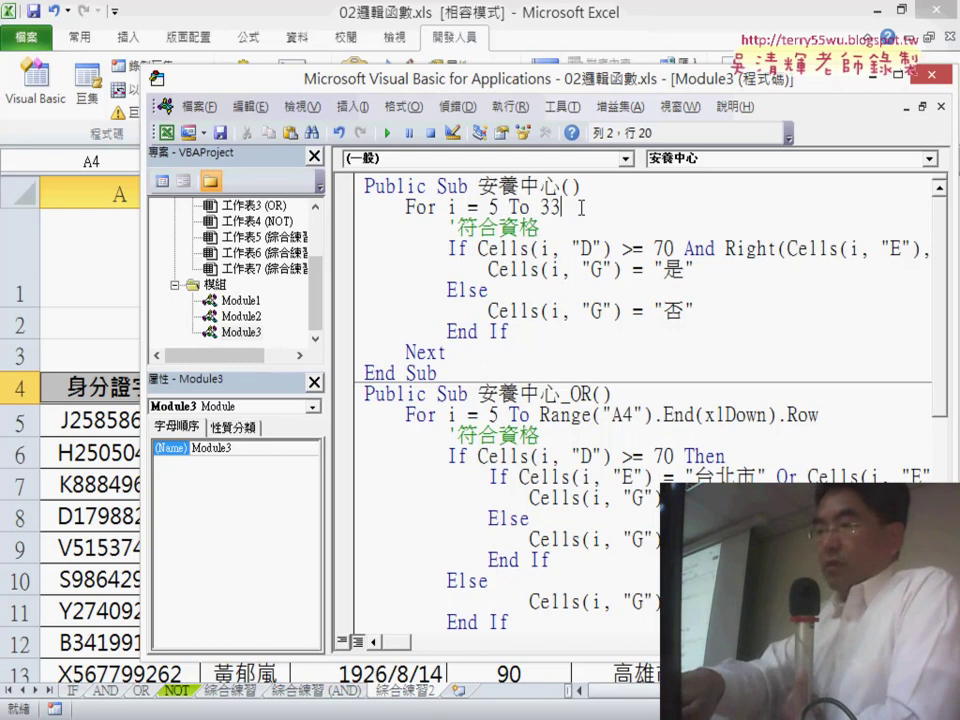
double_click(549, 207)
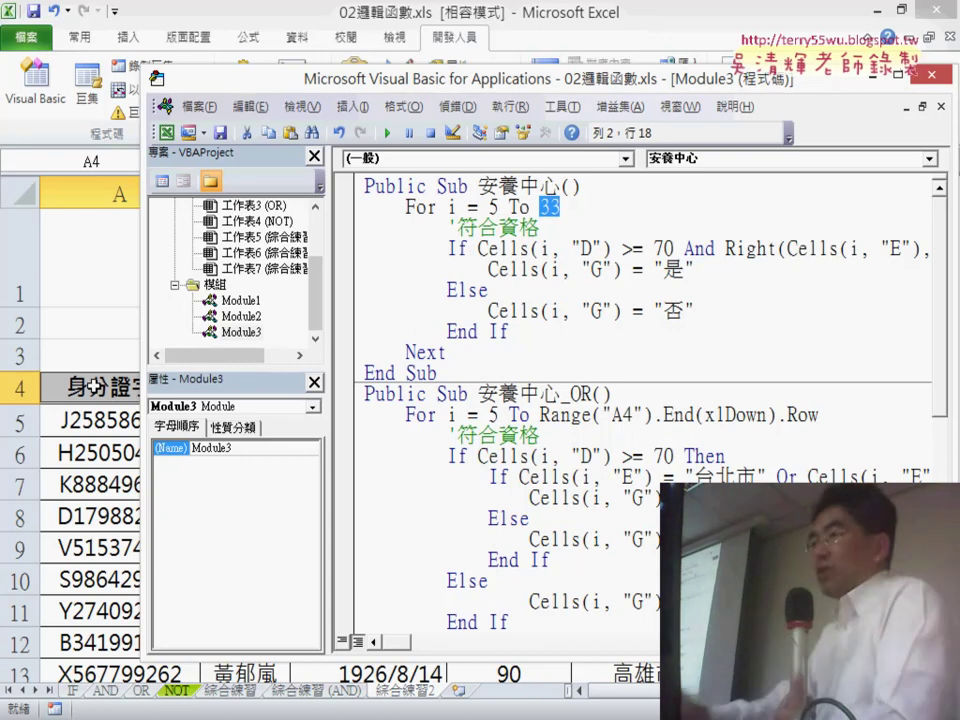
type("rang")
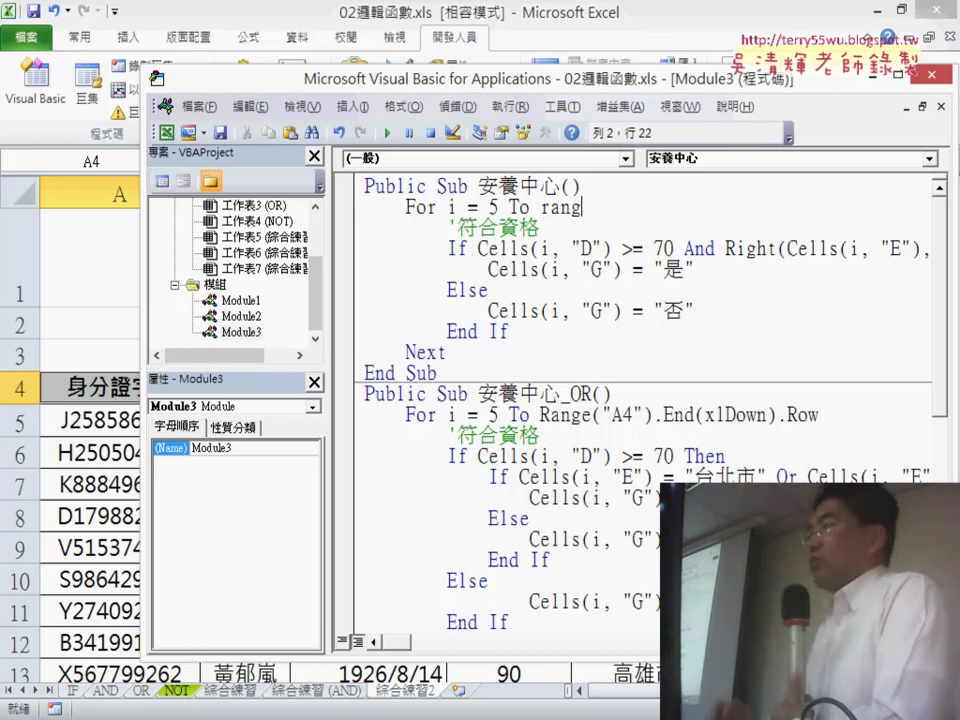
type("e(")
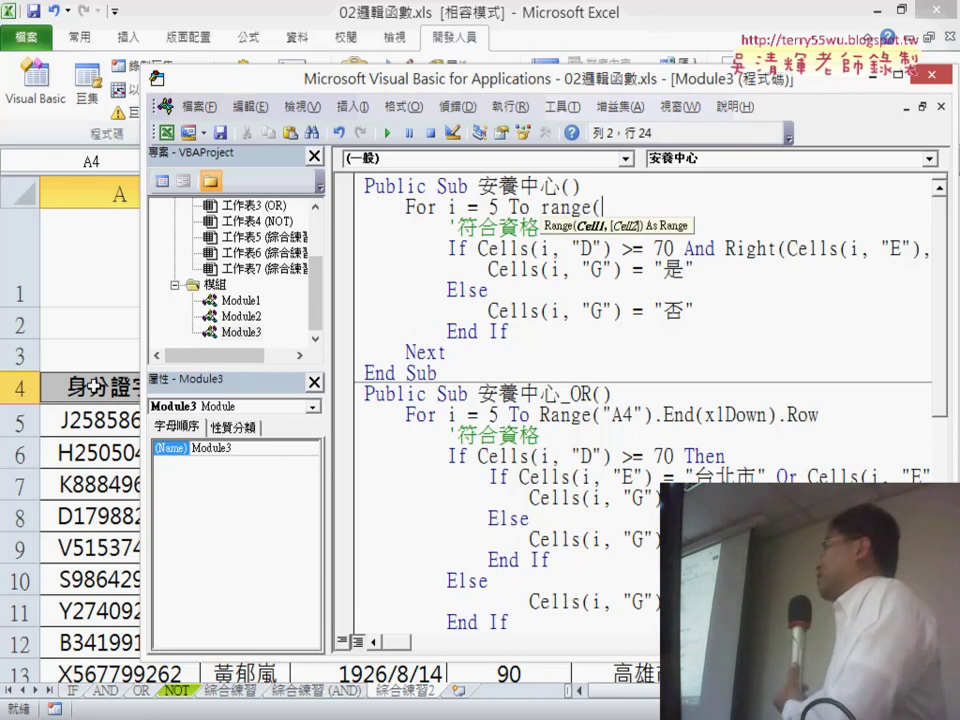
type("\"A")
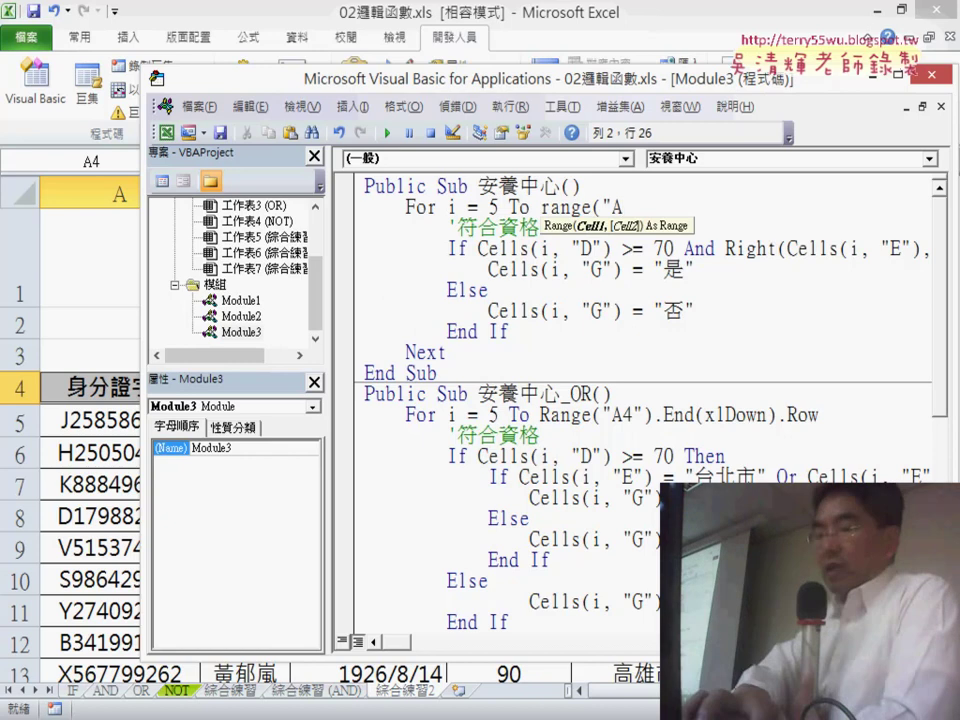
type("4\"")
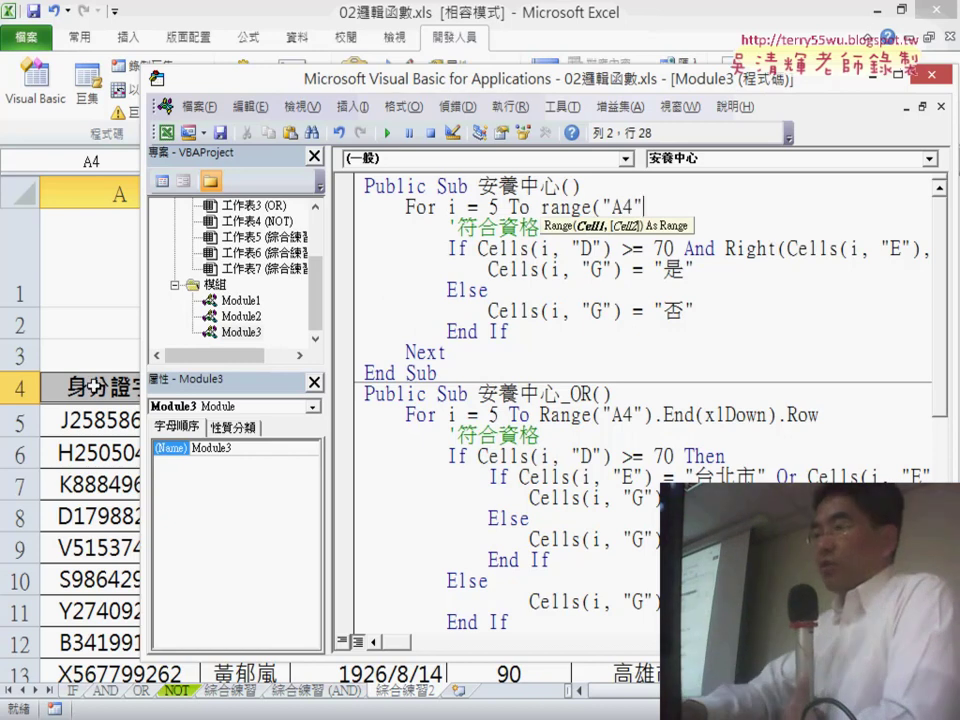
type(")")
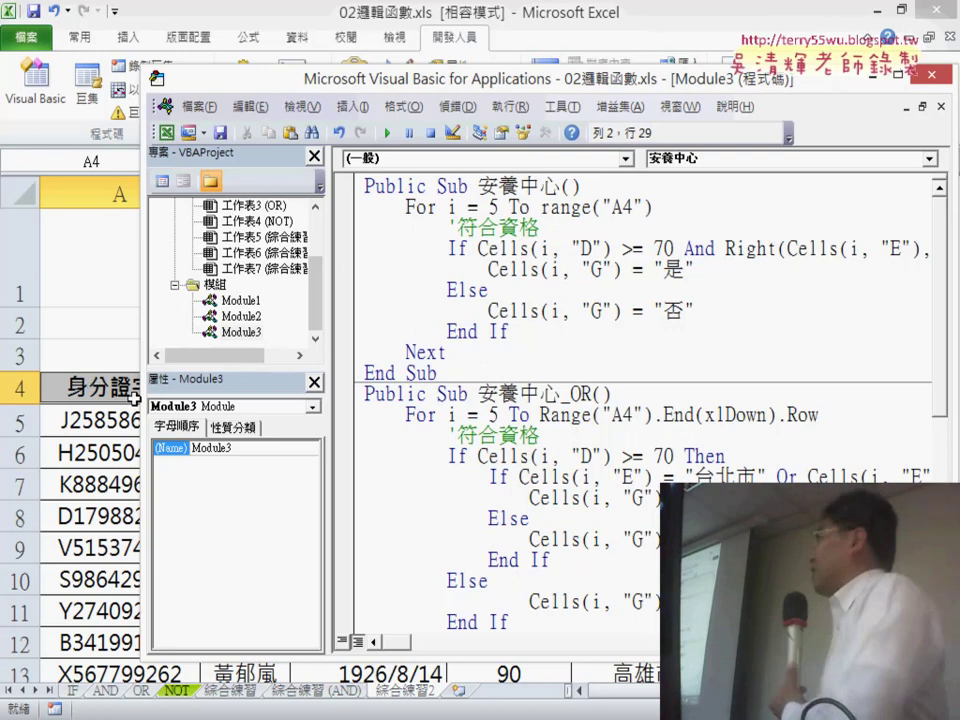
left_click(613, 207)
left_click_drag(613, 207, 633, 206)
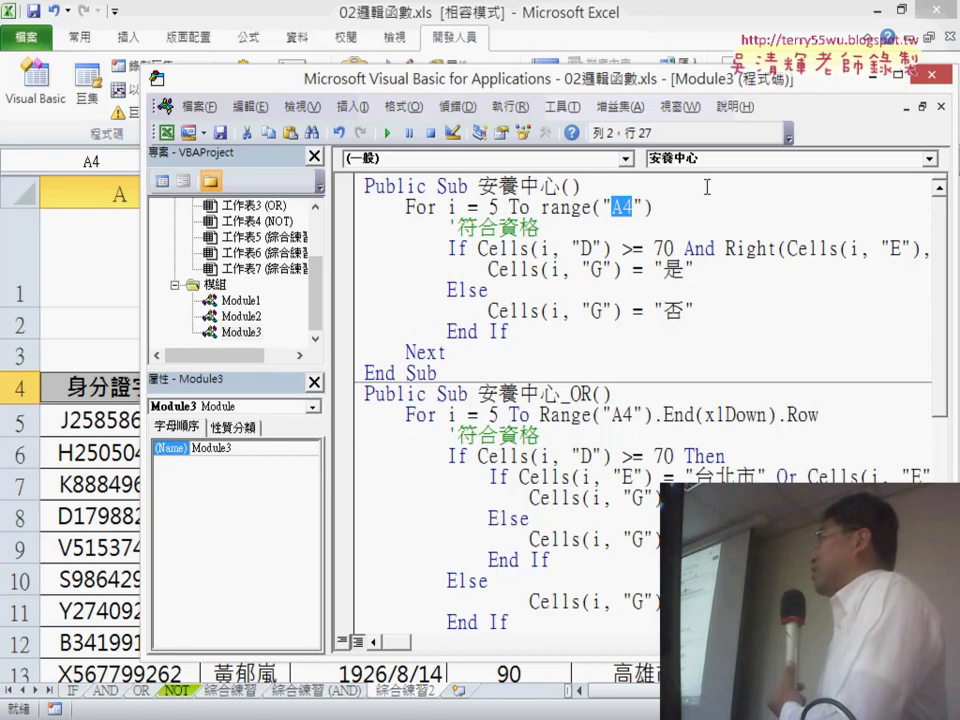
Append .End(xlDown to range("A4") in the For line using IntelliSense suggestions.
left_click(700, 207)
type(".")
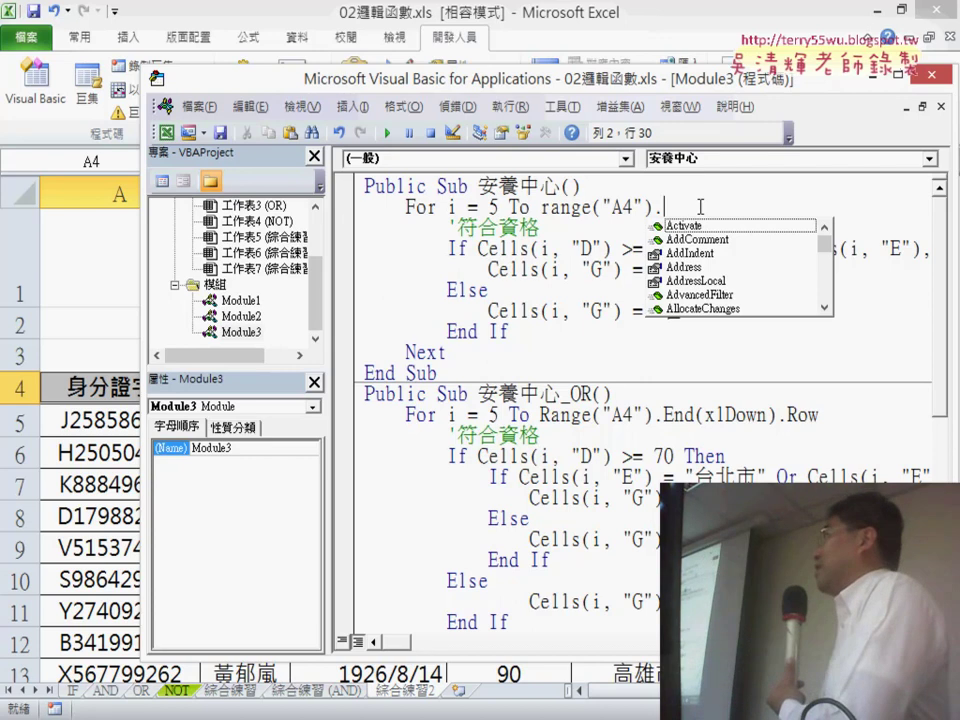
type("E")
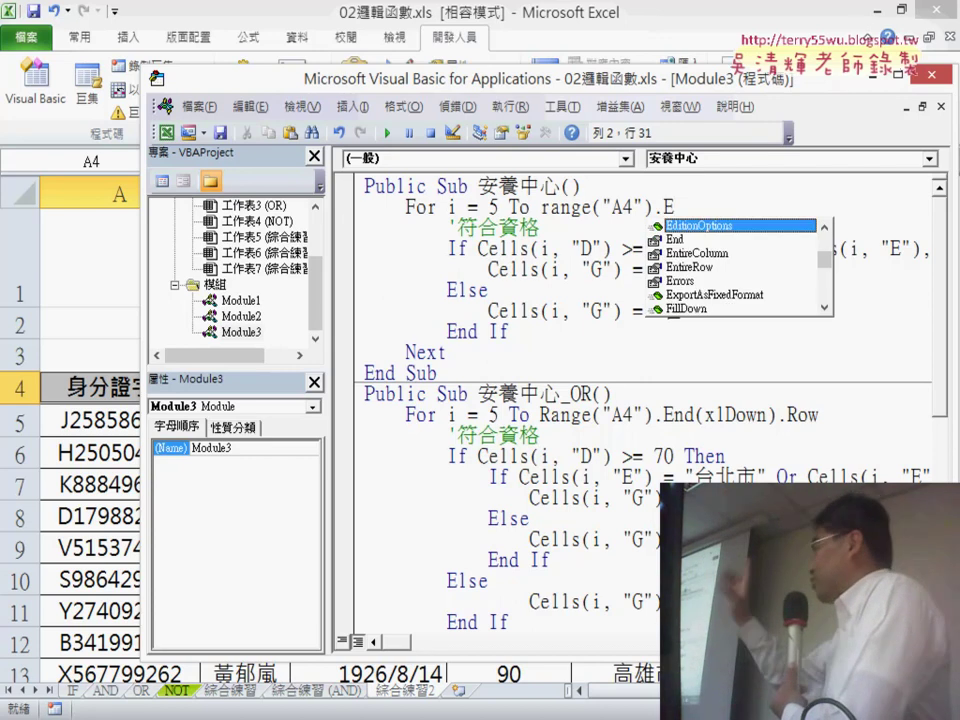
left_click(740, 240)
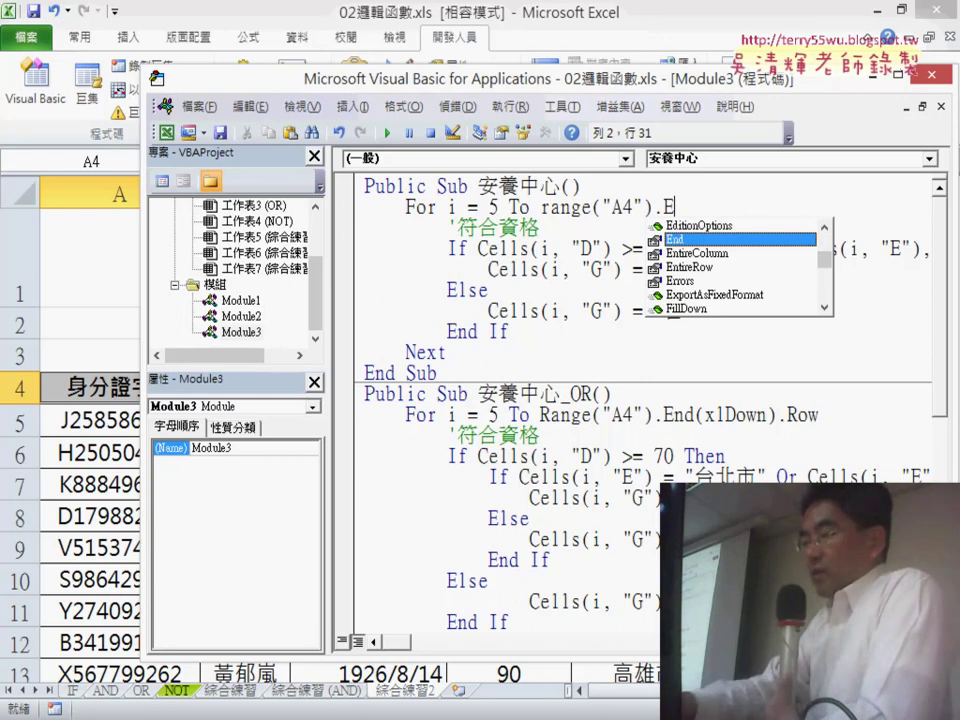
double_click(717, 241)
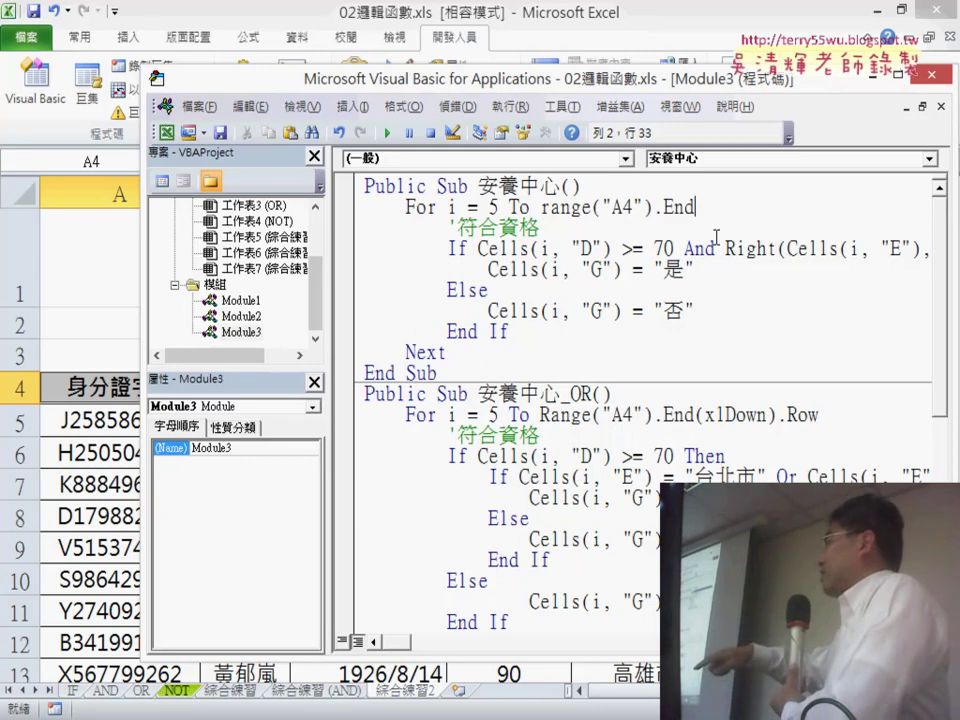
type("(")
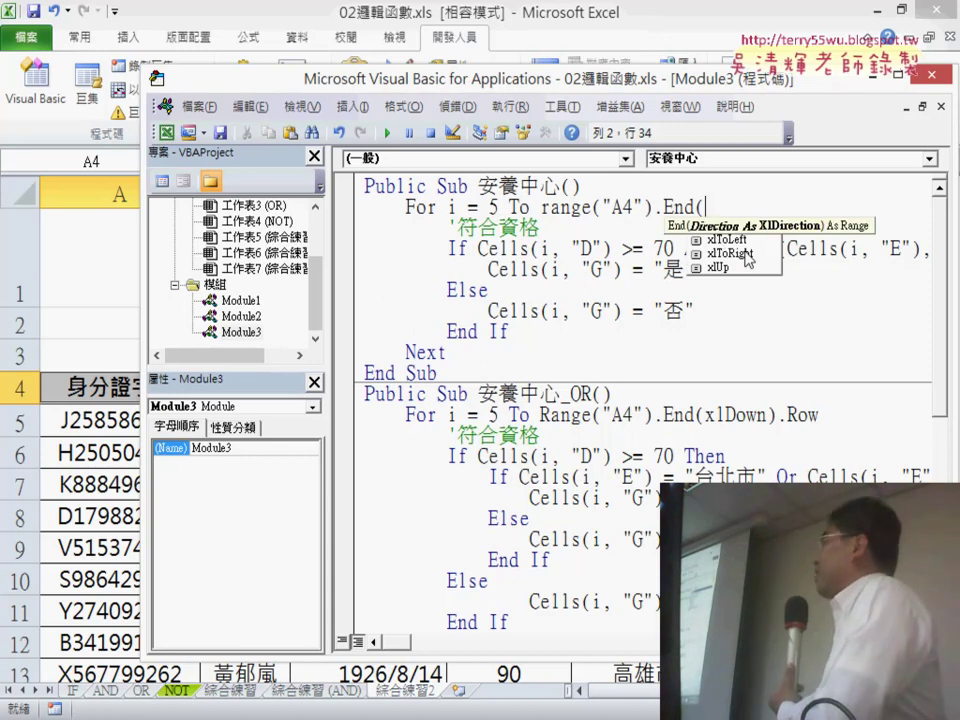
left_click(745, 254)
key("Down")
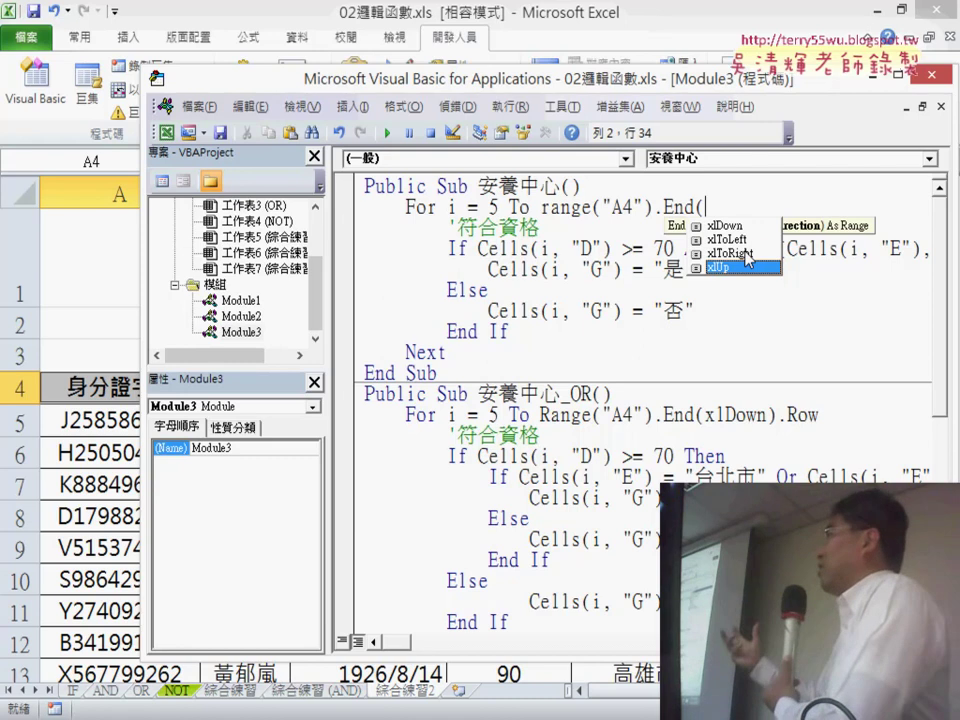
key("Up")
key("Up")
key("Up")
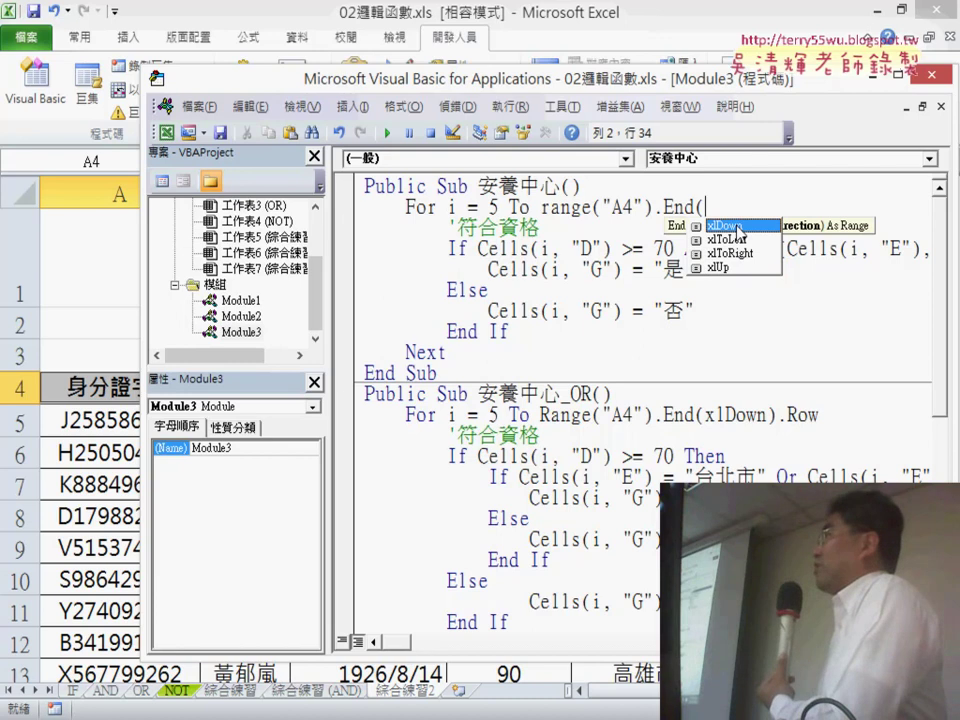
key("Tab")
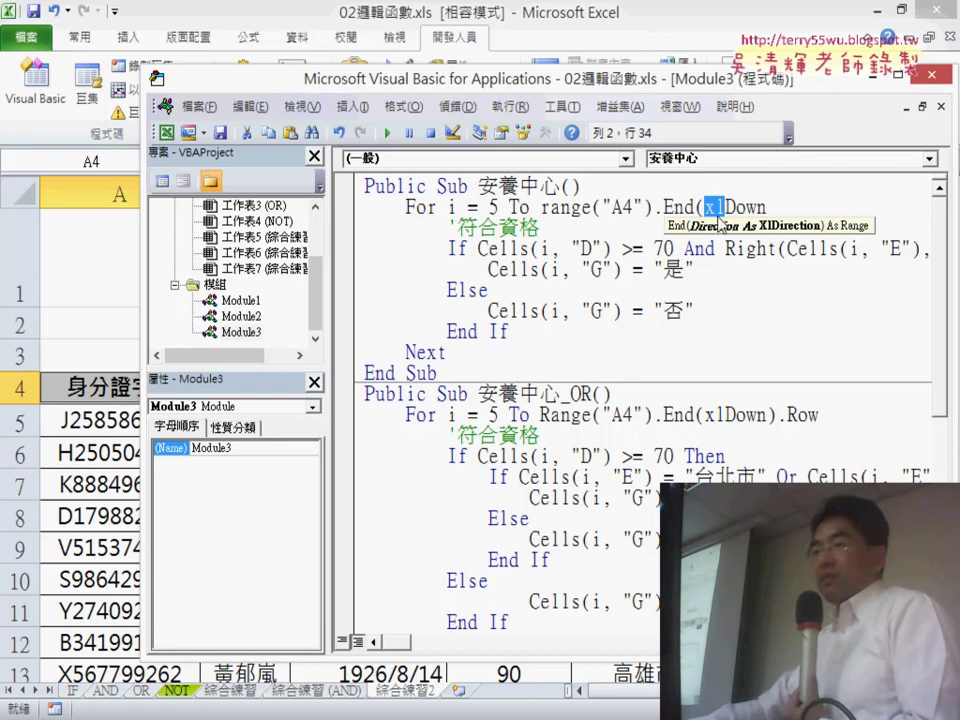
left_click(784, 207)
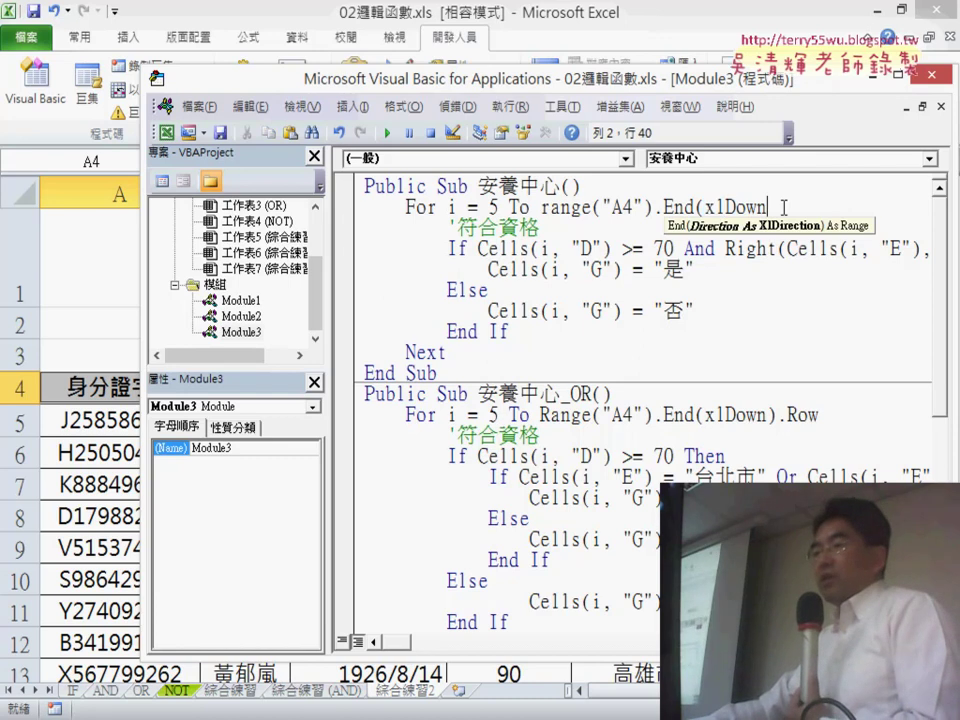
type(").")
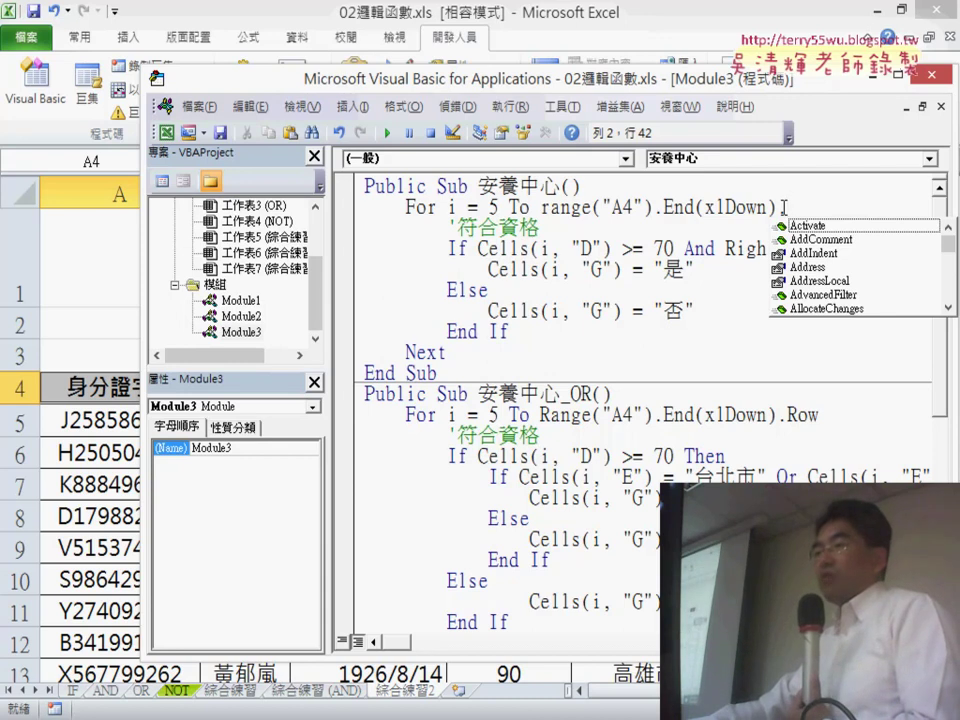
type("r")
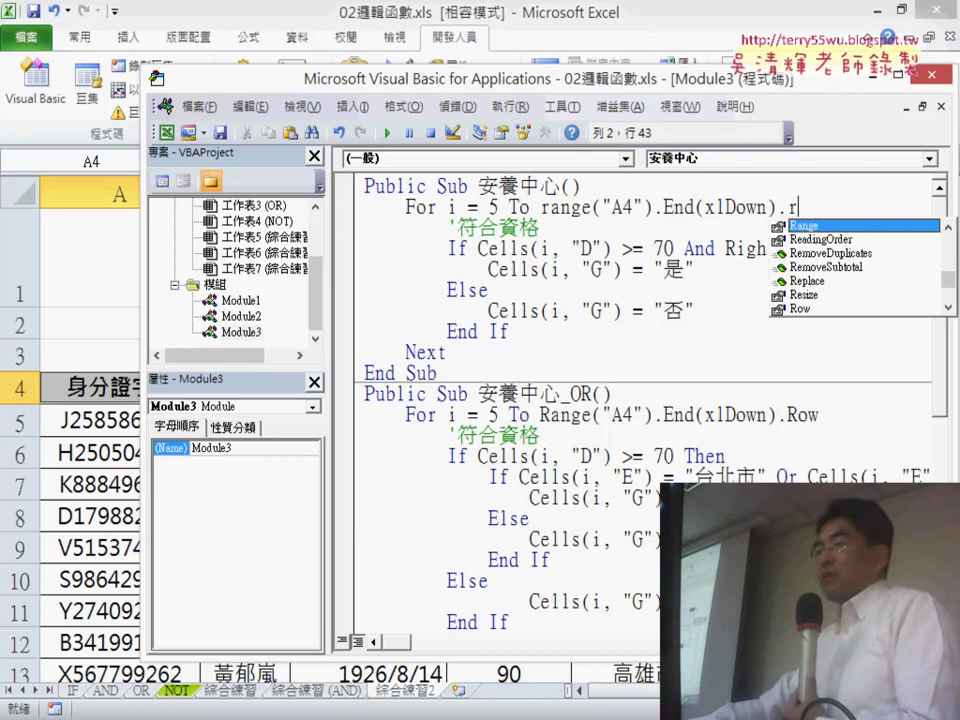
type("ow")
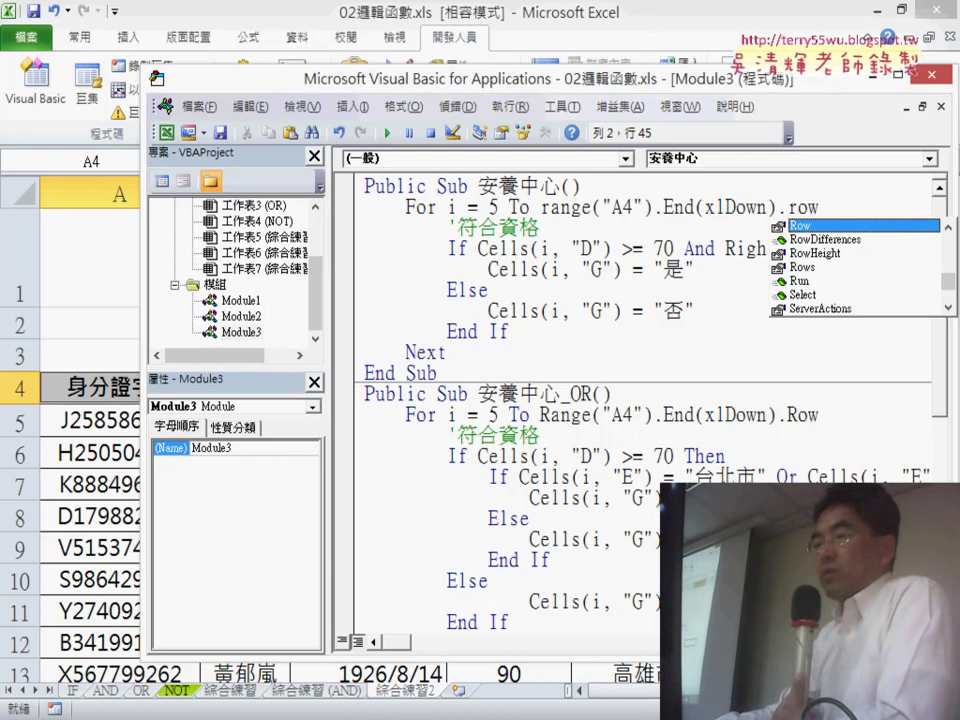
double_click(790, 226)
left_click_drag(540, 207, 825, 207)
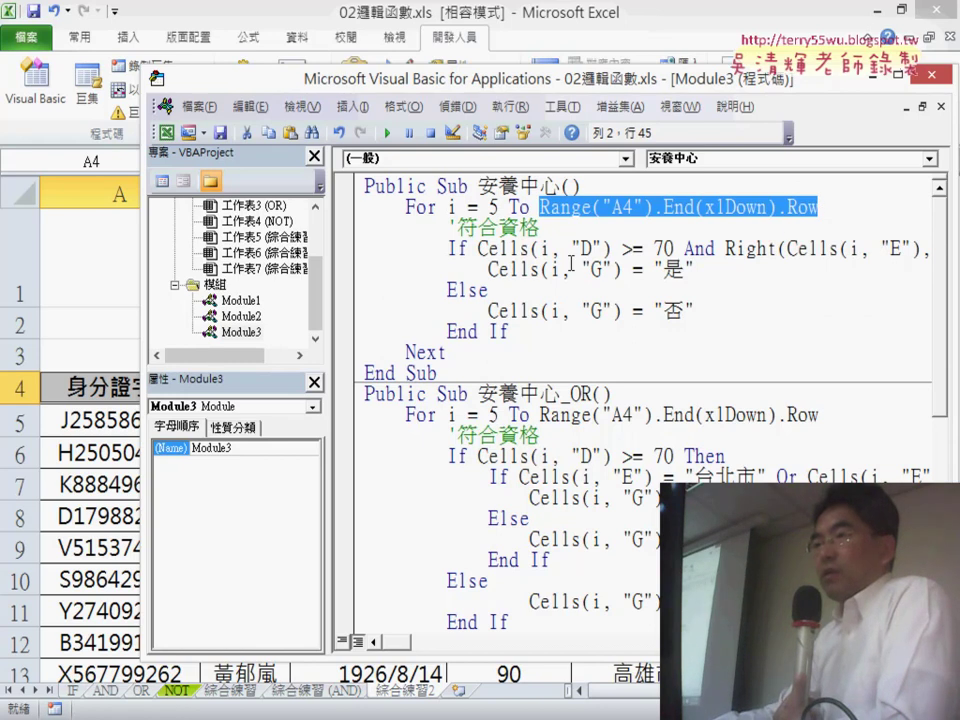
left_click_drag(478, 248, 677, 248)
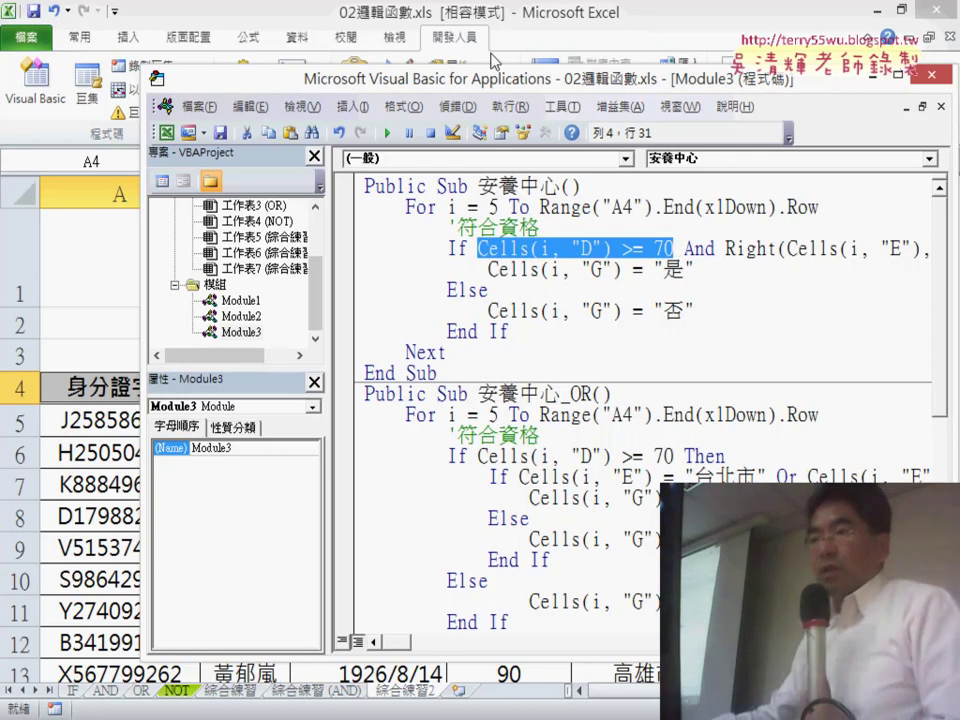
Widen the code window, highlight the Right(Cells(i, "E"), 2) condition, then return to the worksheet.
left_click_drag(480, 87, 446, 429)
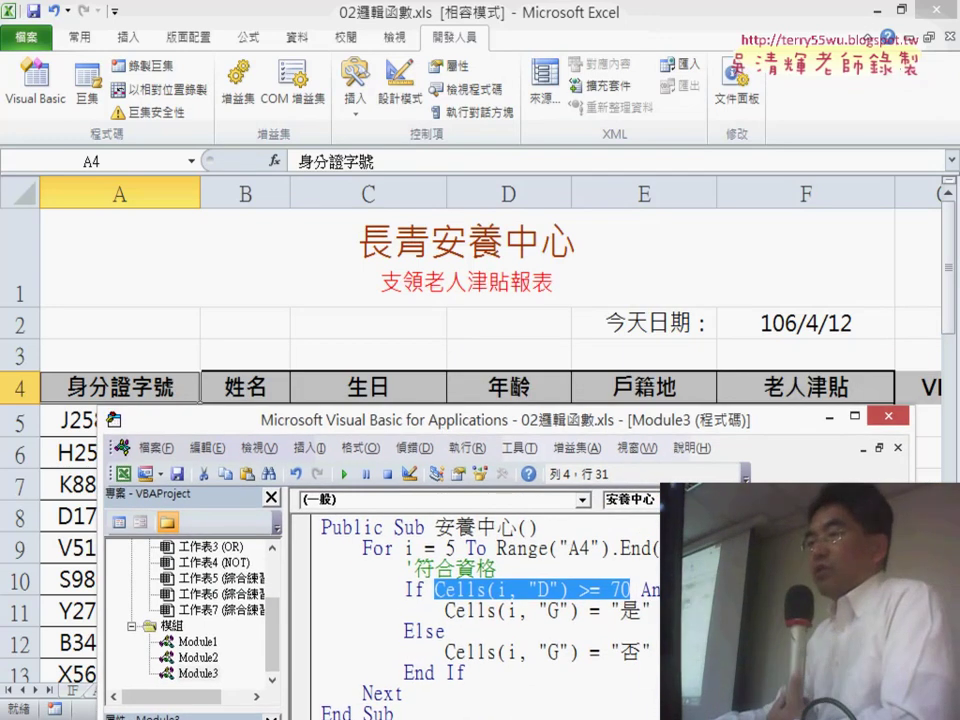
key("End")
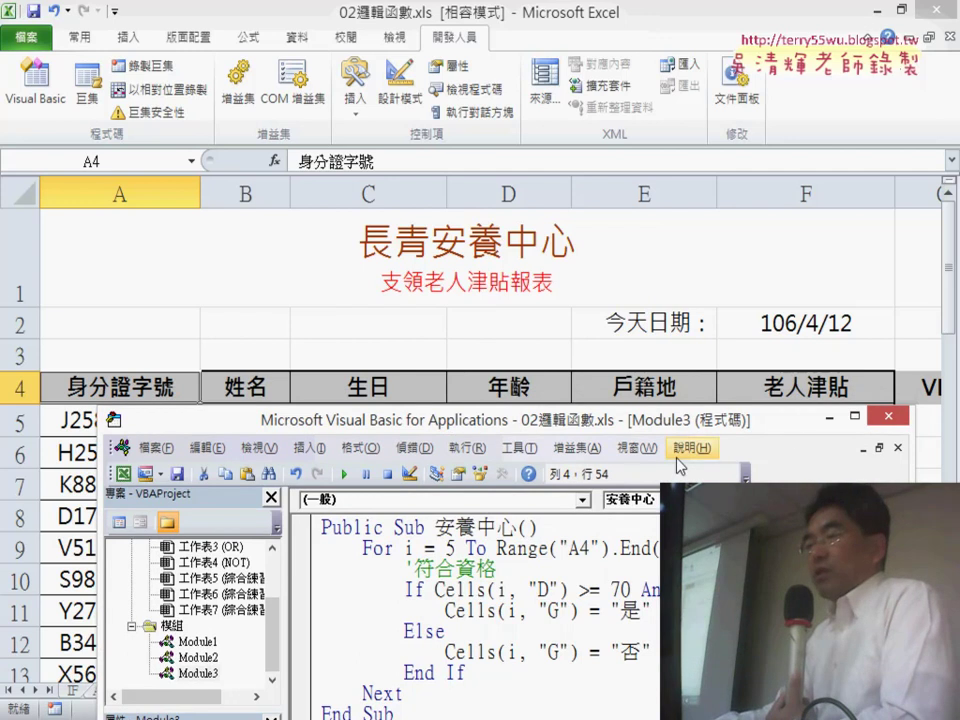
left_click_drag(795, 430, 567, 337)
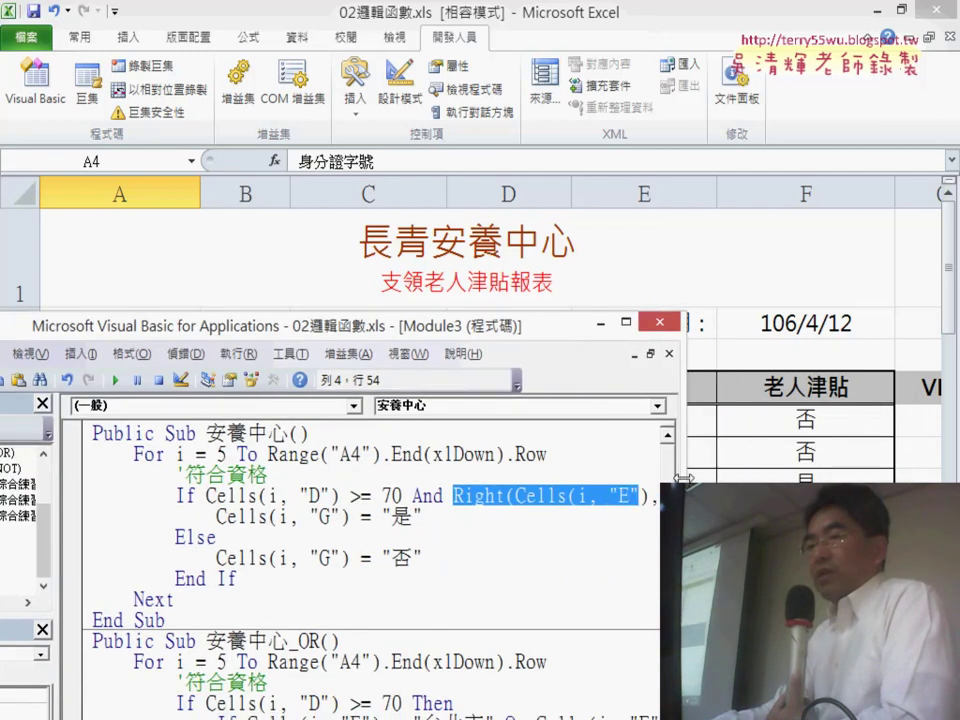
left_click_drag(683, 479, 866, 468)
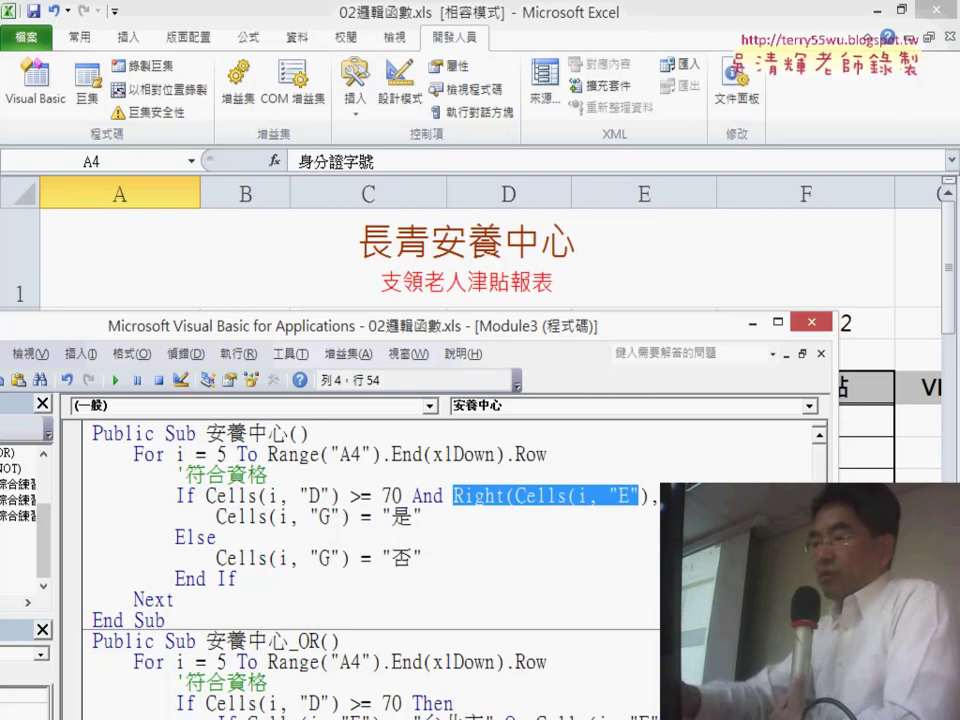
left_click(483, 496)
left_click_drag(455, 496, 750, 496)
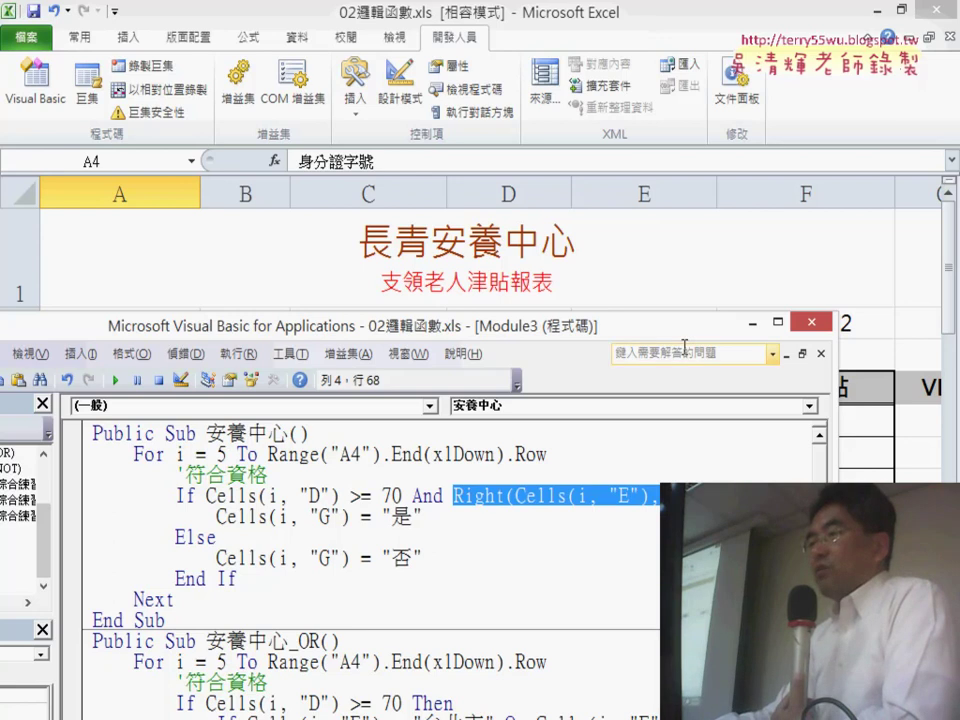
left_click_drag(681, 339, 612, 338)
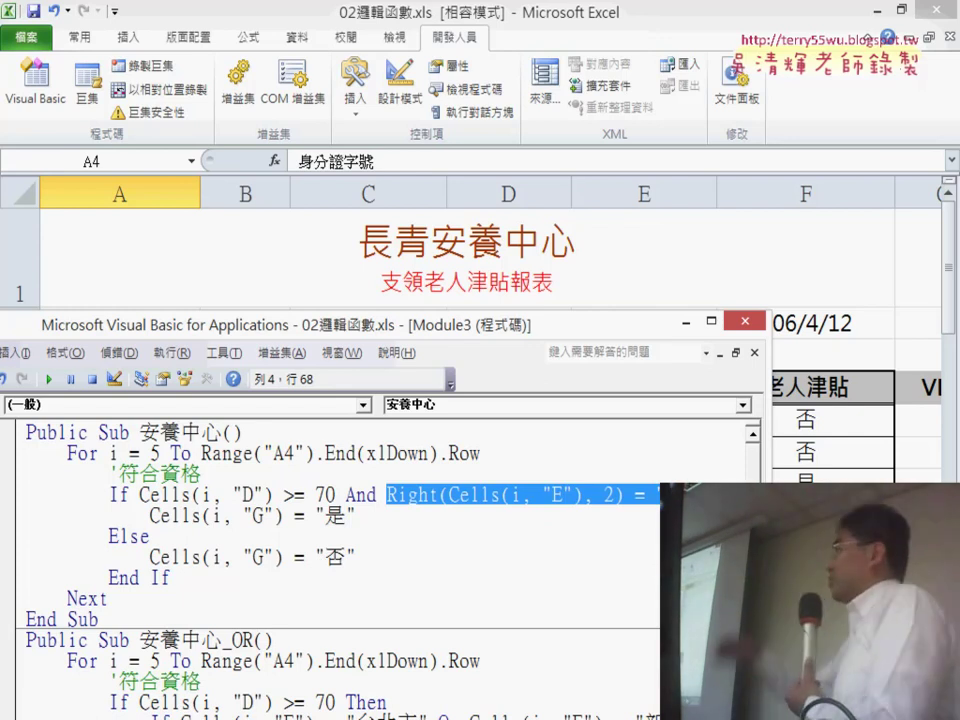
key("alt+F11")
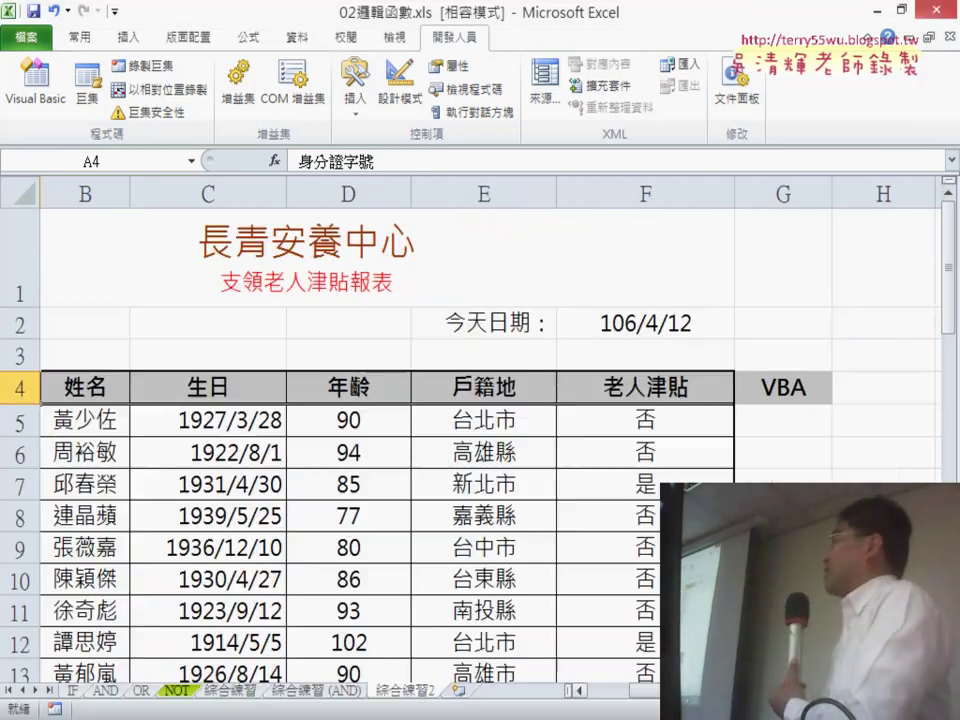
Draw a Form Control button over cells H4 to I5.
left_click(883, 420)
scroll(527, 290, "right", 2)
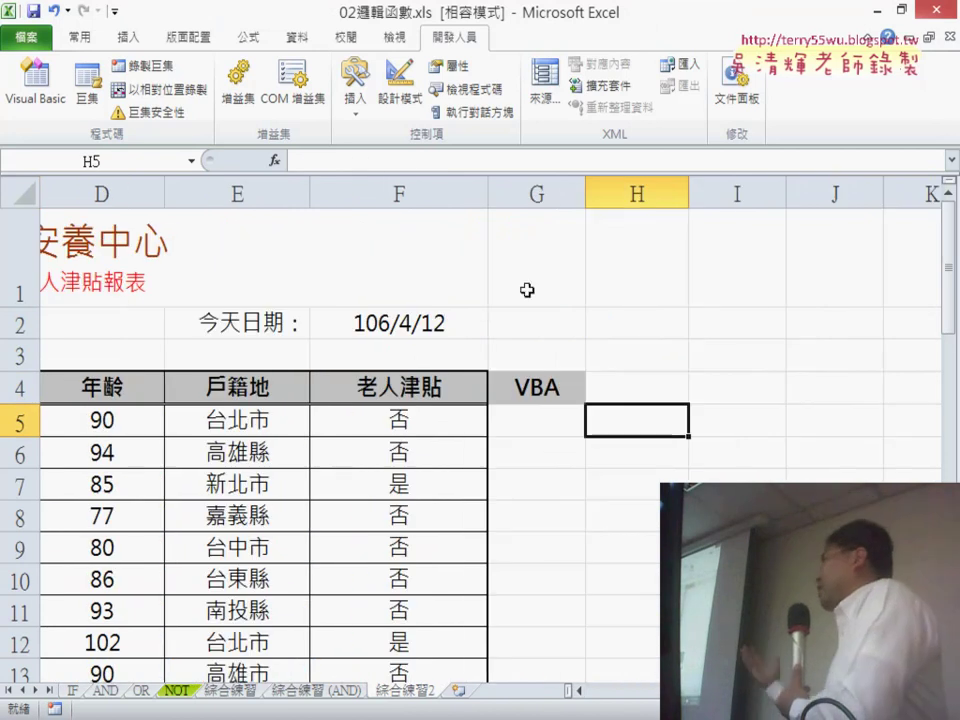
left_click(355, 88)
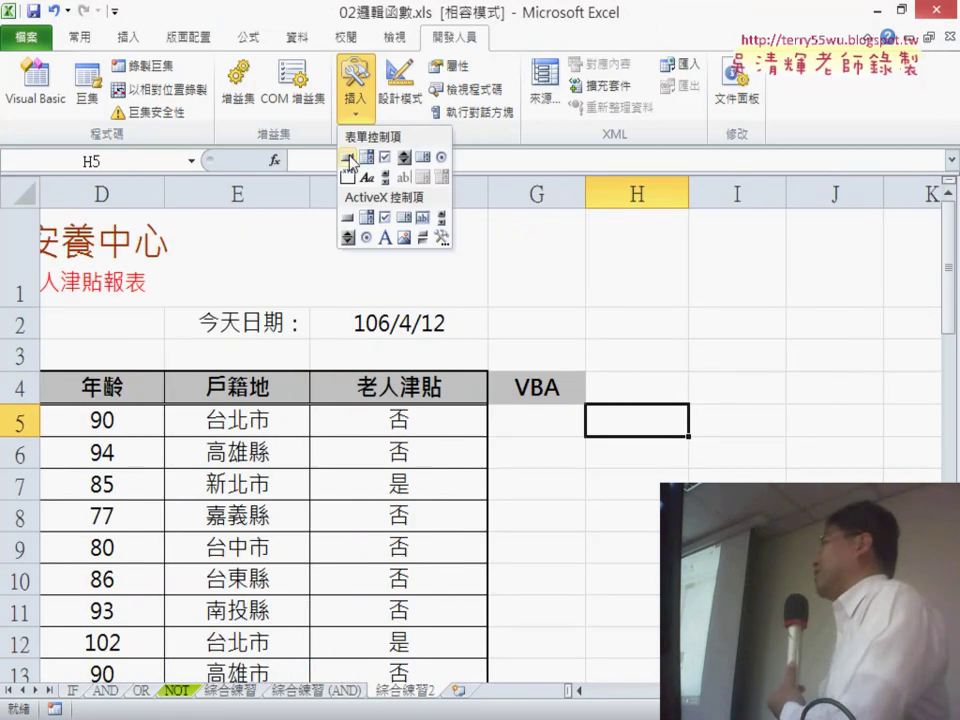
left_click(348, 160)
left_click_drag(654, 375, 825, 414)
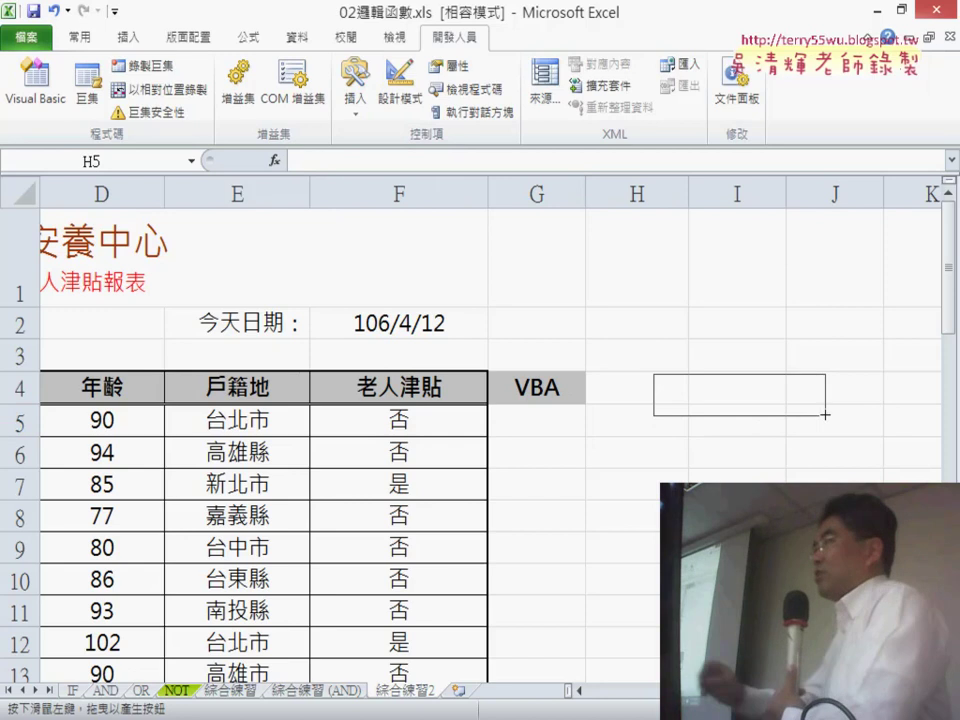
Assign the 安養中心 macro to the button and clear its default 按鈕 1 caption.
left_click(305, 262)
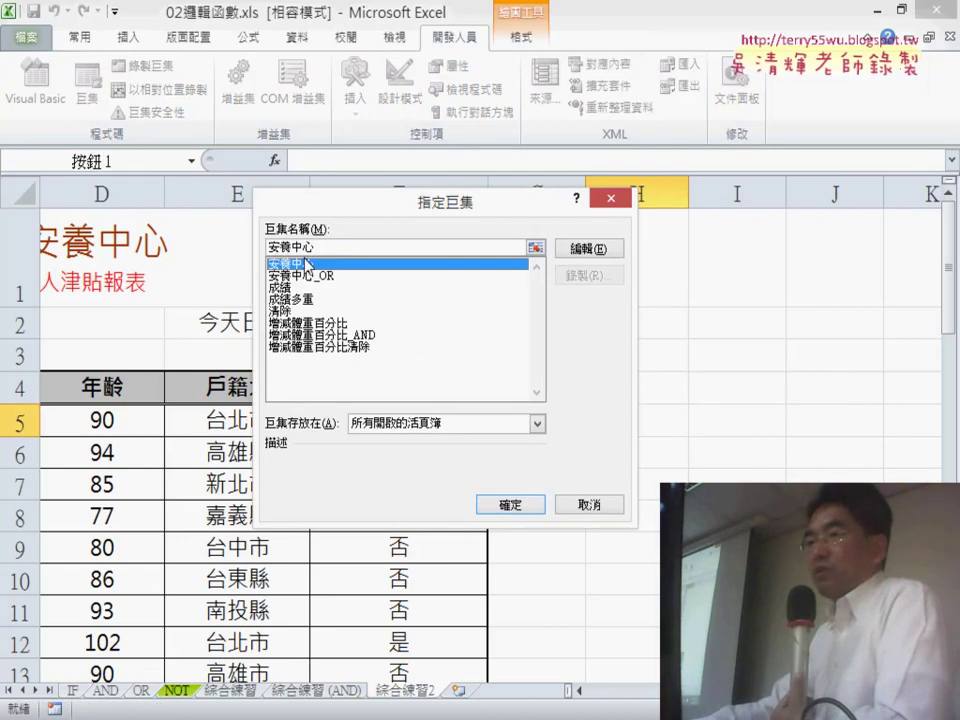
double_click(308, 246)
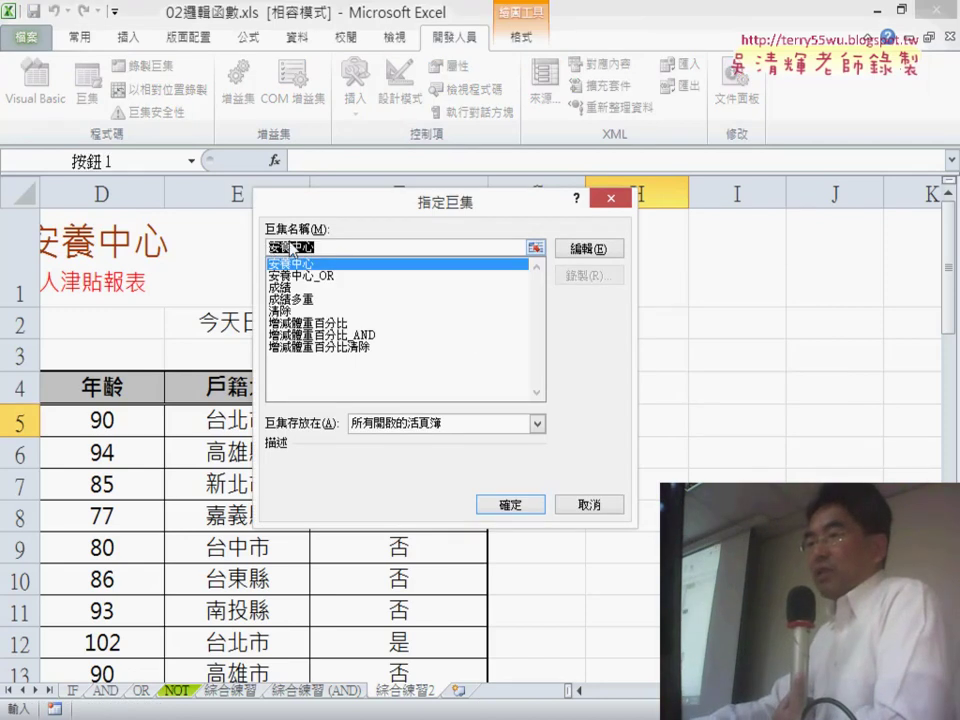
right_click(308, 246)
left_click(318, 305)
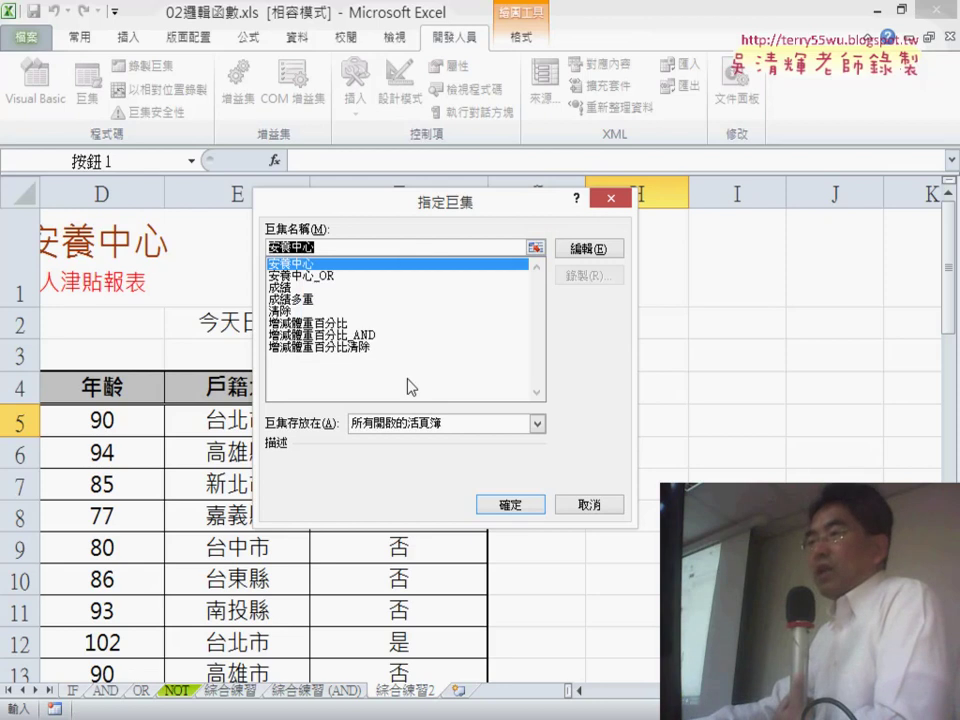
left_click(531, 502)
left_click(714, 394)
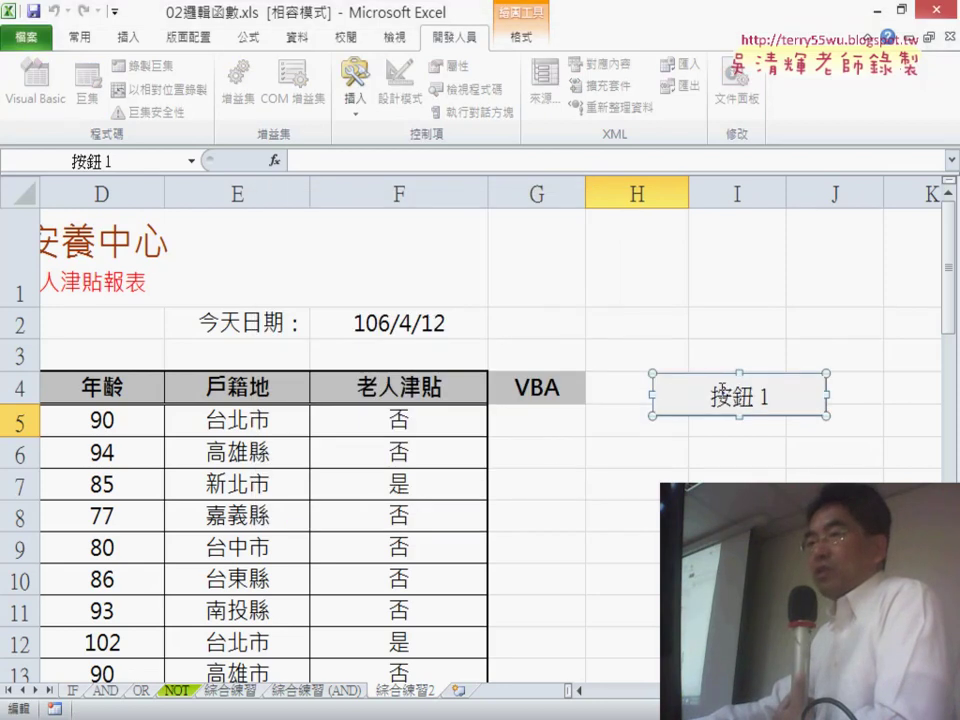
key("Delete")
key("Delete")
key("Delete")
key("Delete")
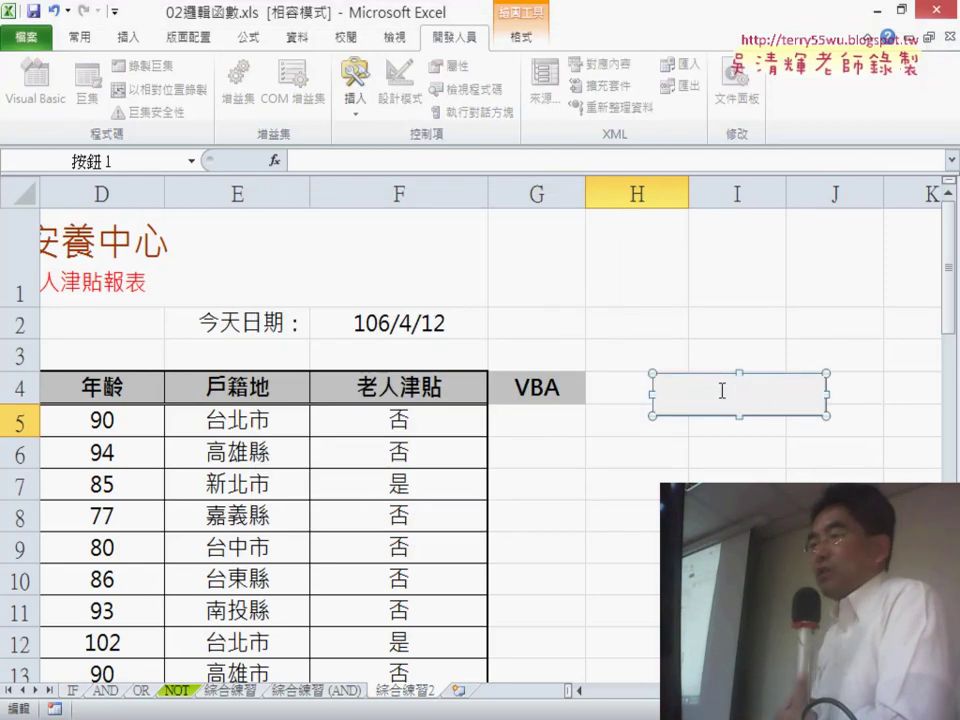
Caption the button 安養中心 and run it to fill column G with 是/否.
type("安養中心")
left_click(835, 476)
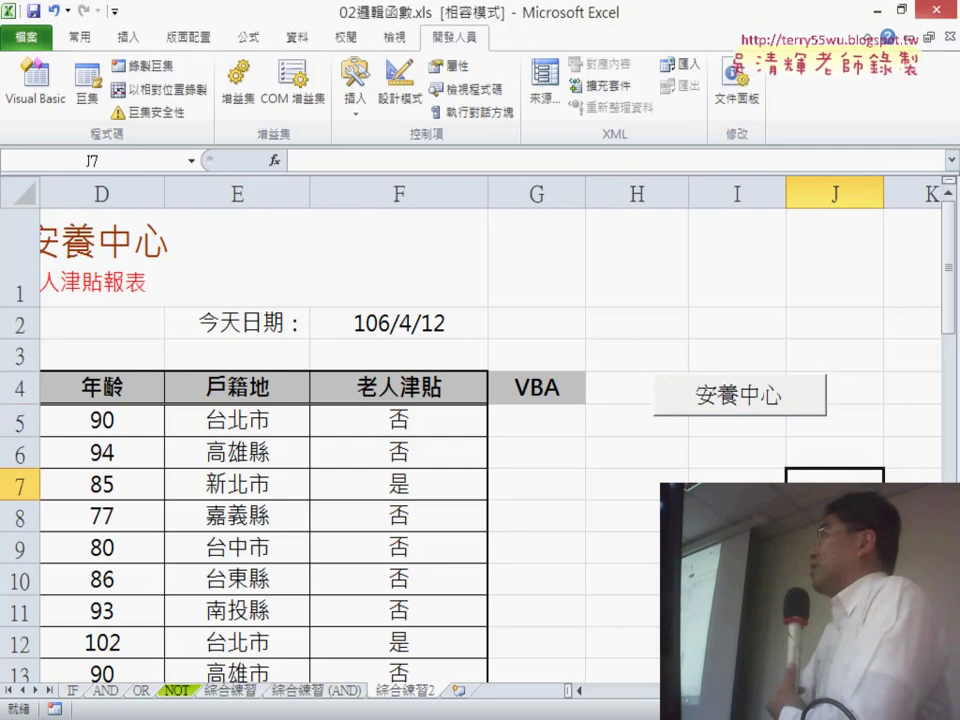
left_click(742, 405)
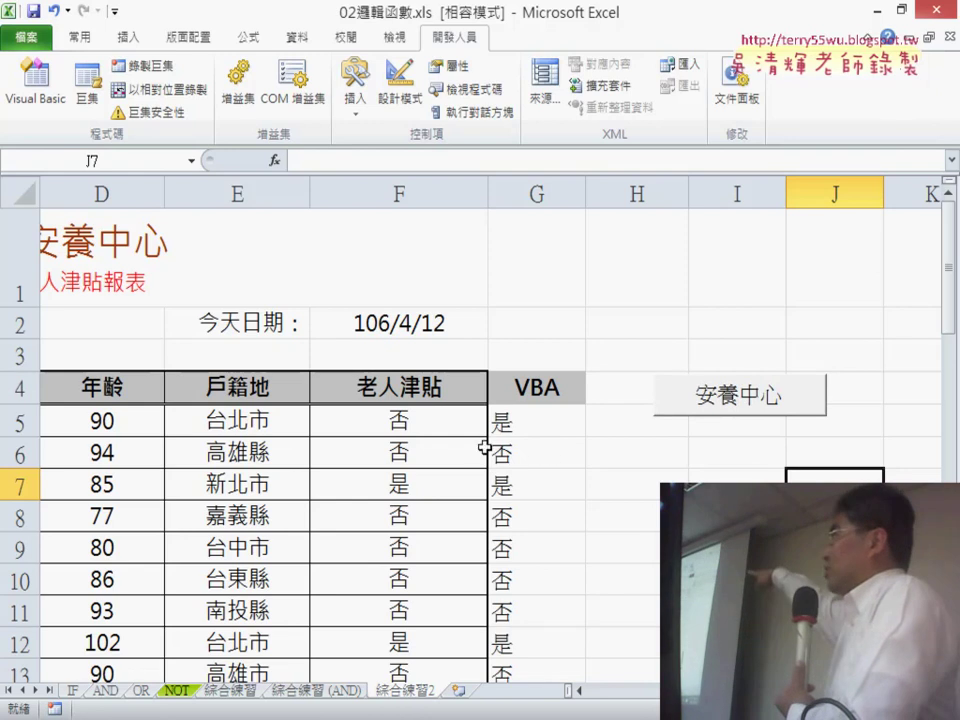
Compare against the 老人津貼 IF formulas in F5 and F6.
left_click(415, 425)
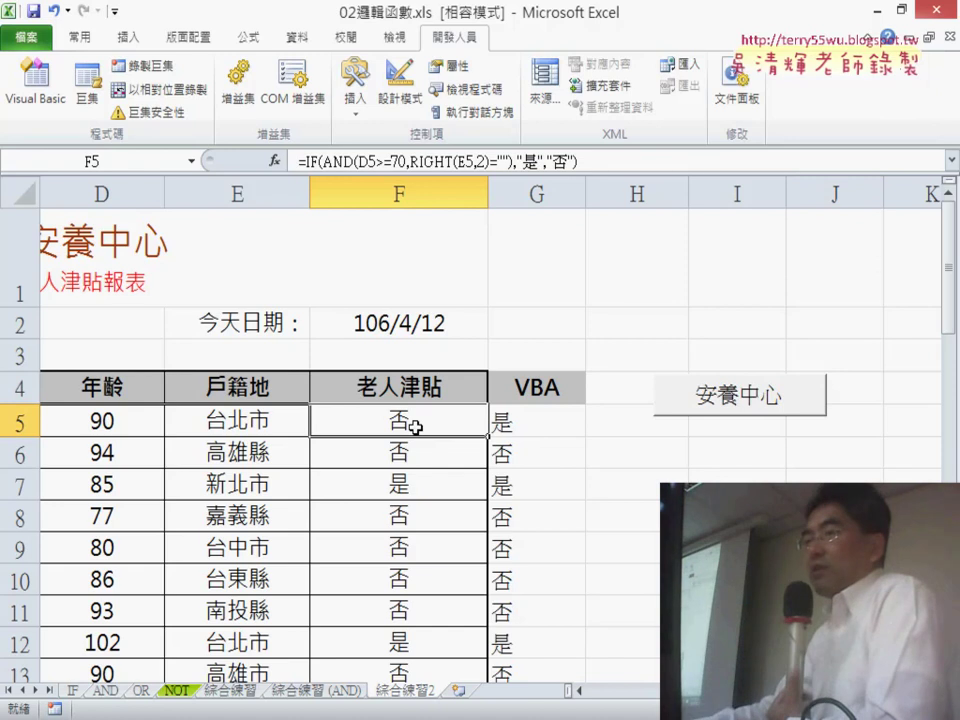
left_click(424, 452)
left_click(424, 422)
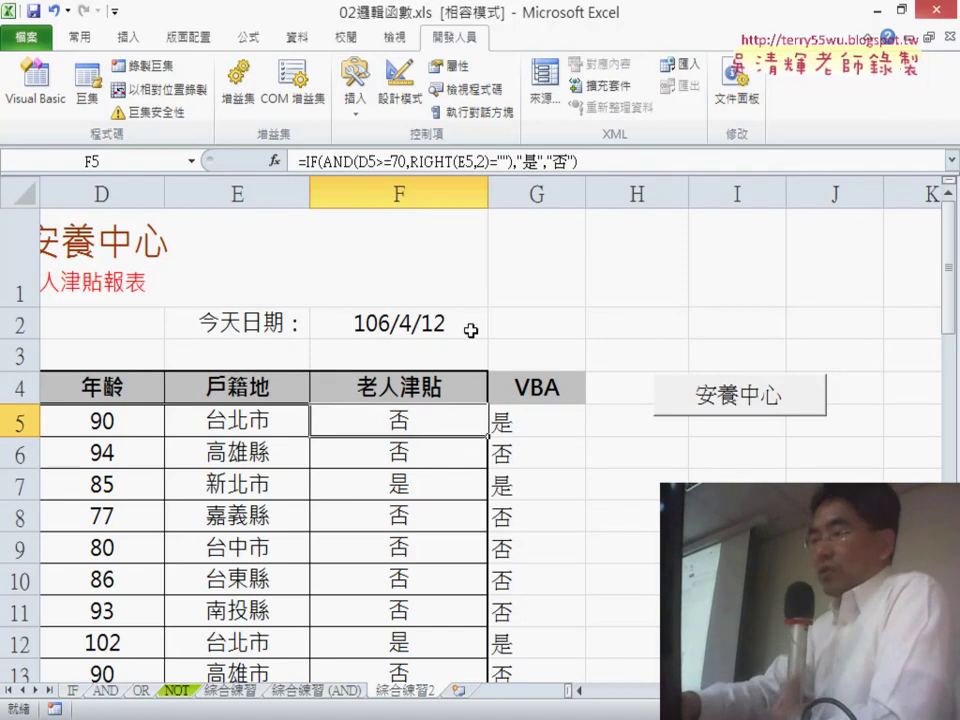
Change F5's formula to test RIGHT(E5,2)="北市", fill it down column F, and compare with G5.
left_click(596, 160)
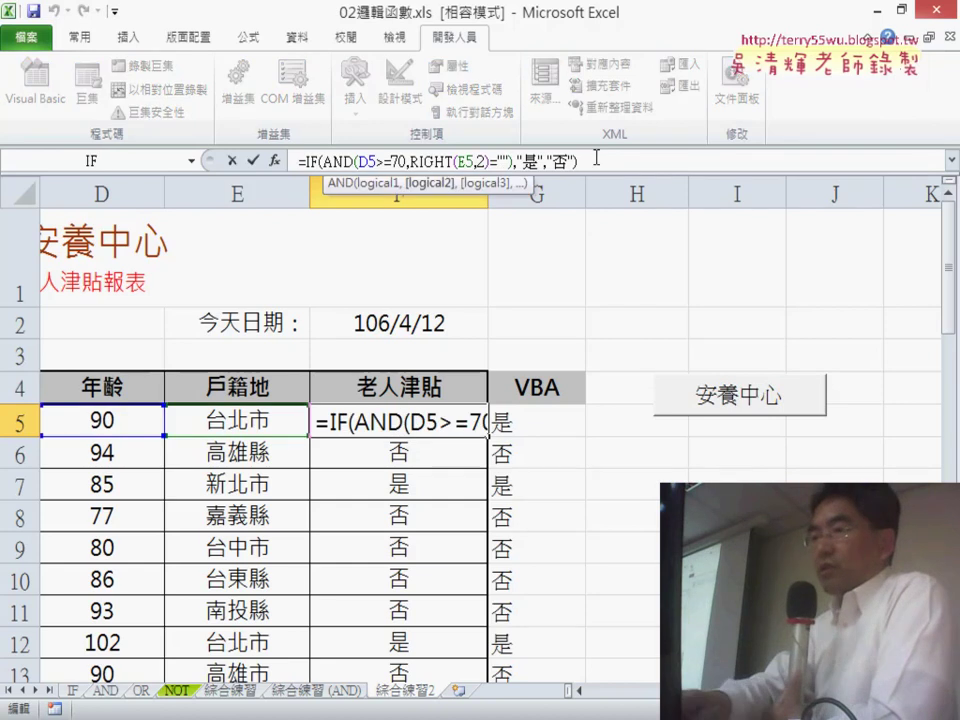
type("ㄅㄟ")
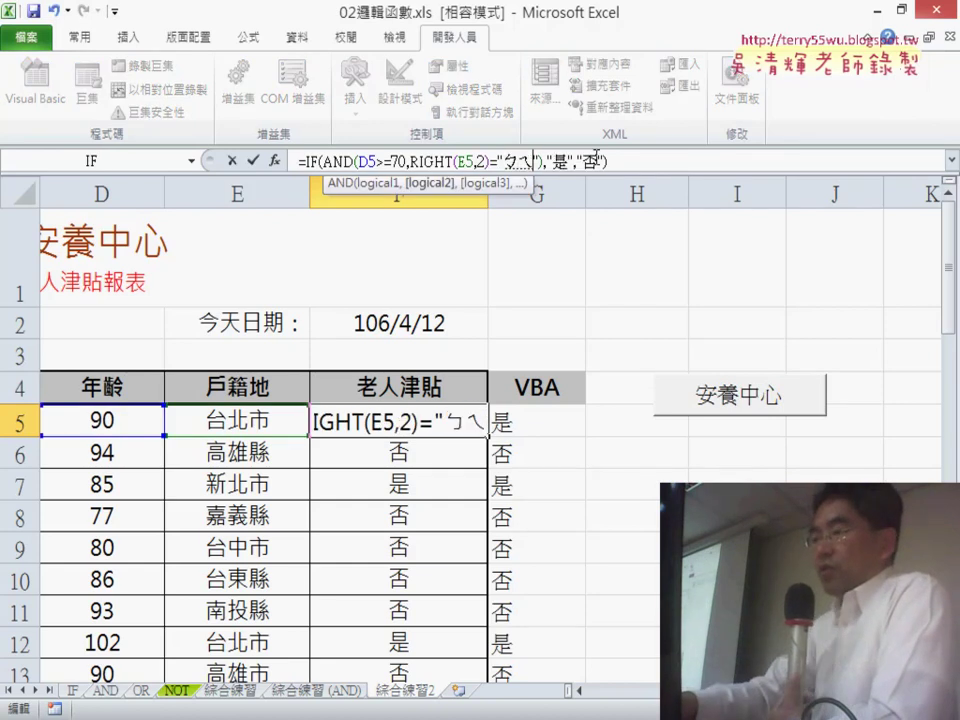
type("北市")
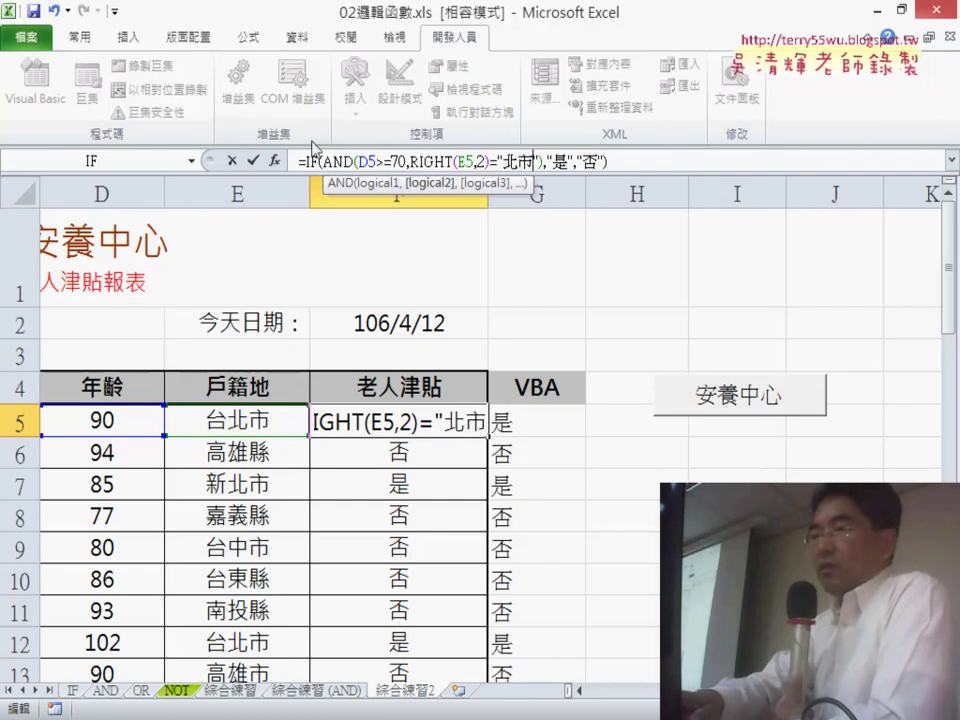
left_click(253, 160)
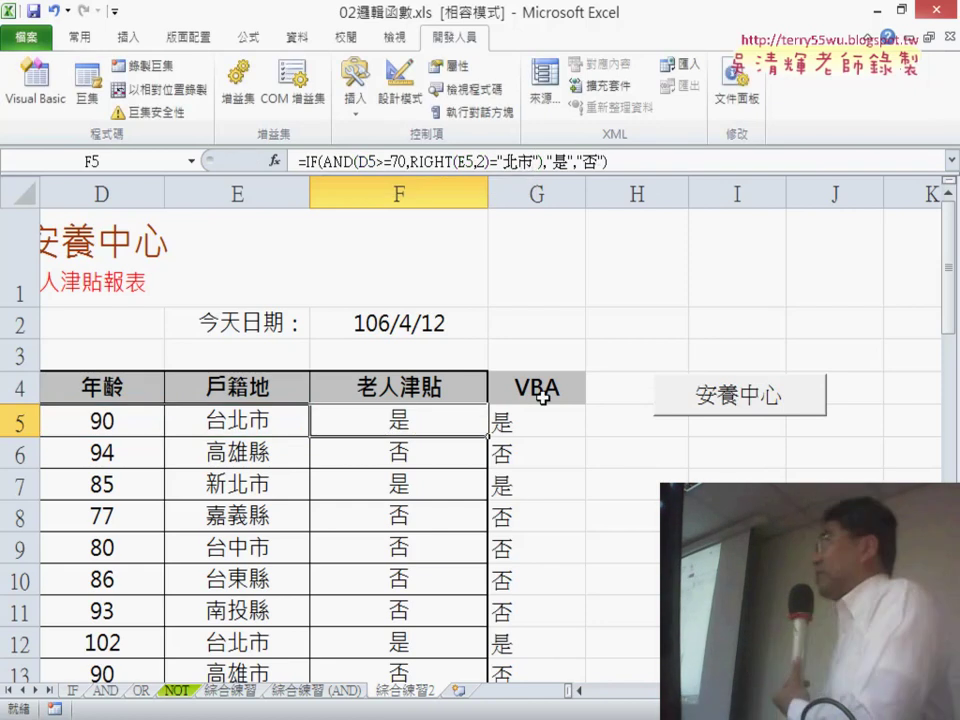
double_click(488, 435)
left_click(540, 422)
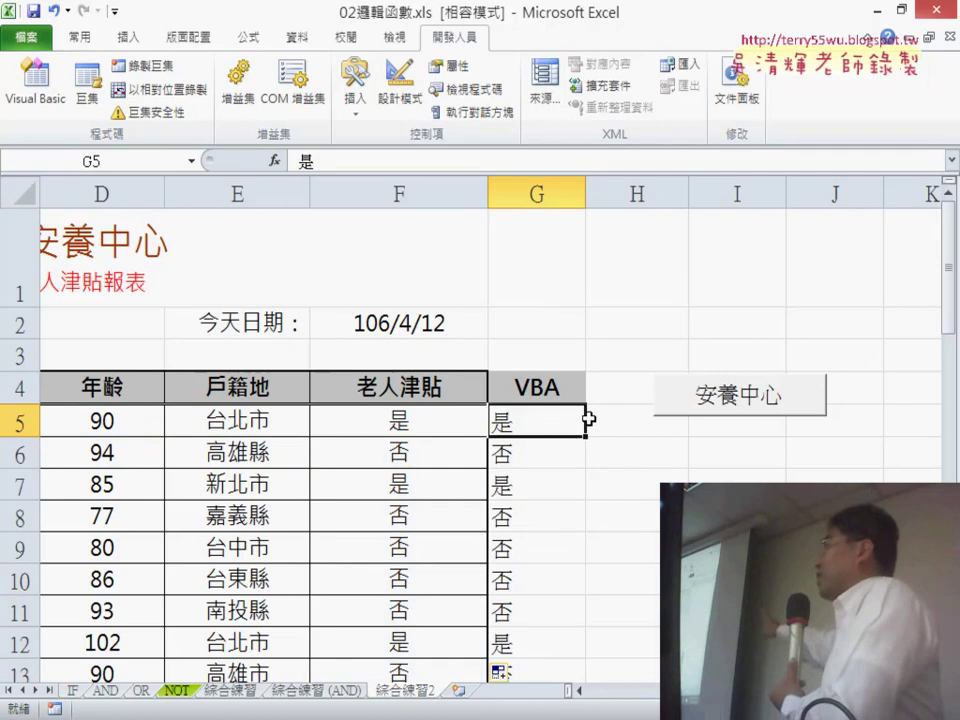
Copy rows 31–33 into rows 34–36, then select the column G results from G36 up to G5.
scroll(548, 421, "down", 3)
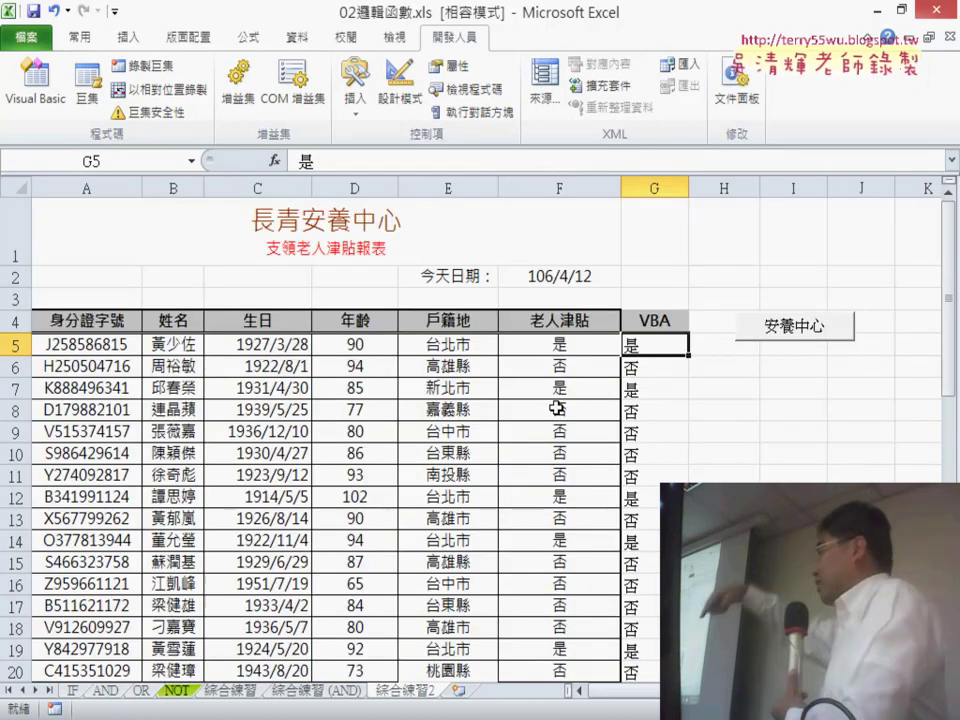
scroll(520, 450, "up", 1)
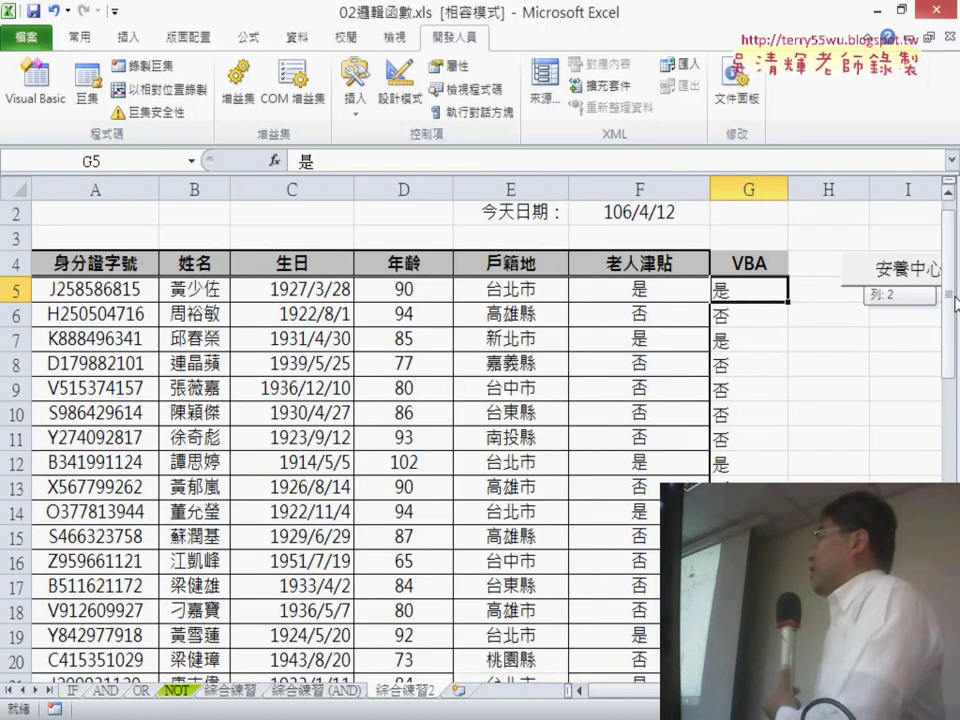
left_click_drag(953, 313, 950, 420)
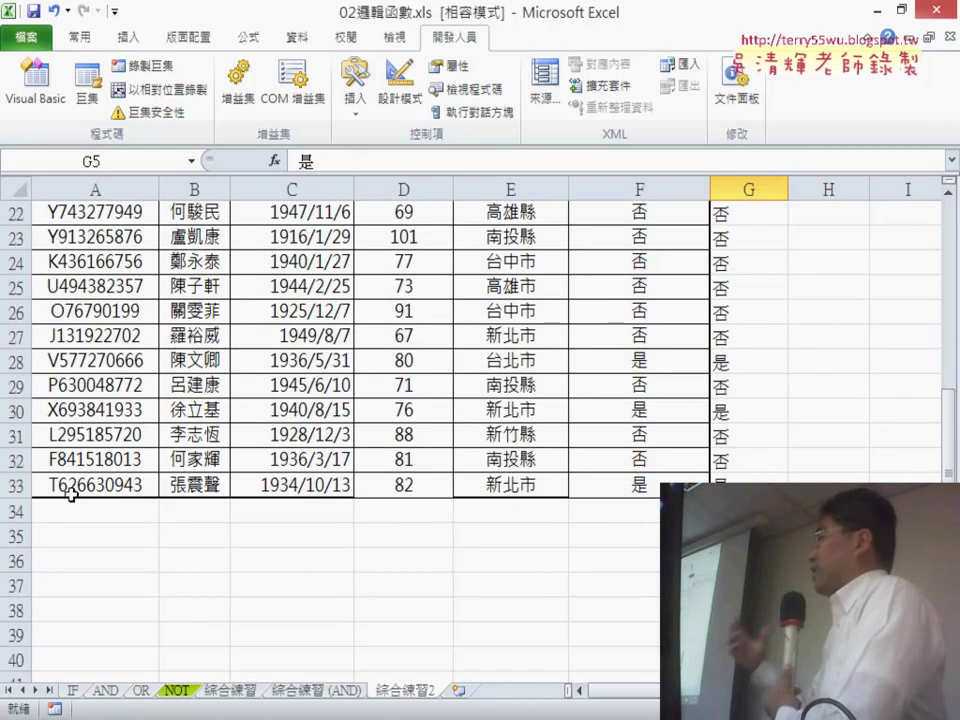
mouse_move(16, 484)
left_mouse_down()
mouse_move(12, 421)
mouse_move(14, 434)
left_mouse_up()
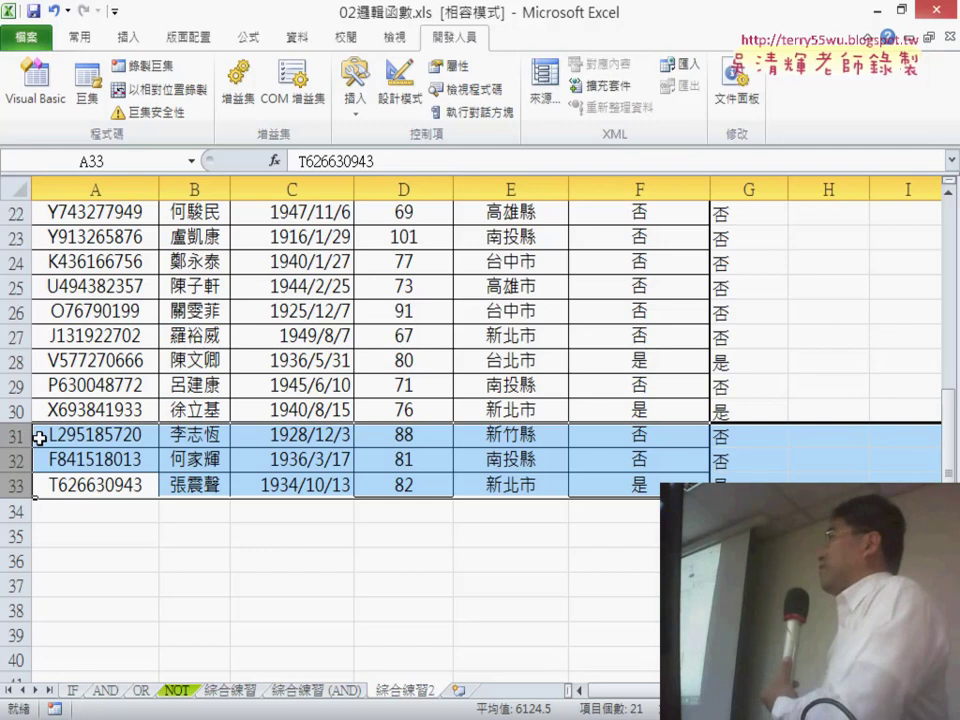
key("ctrl+c")
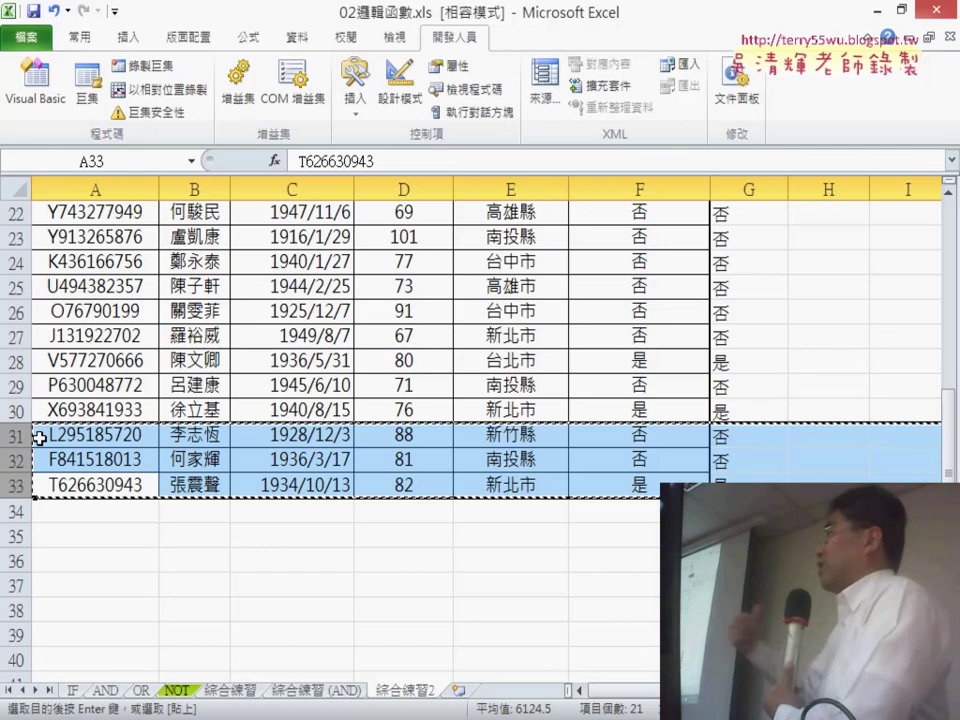
left_click(67, 505)
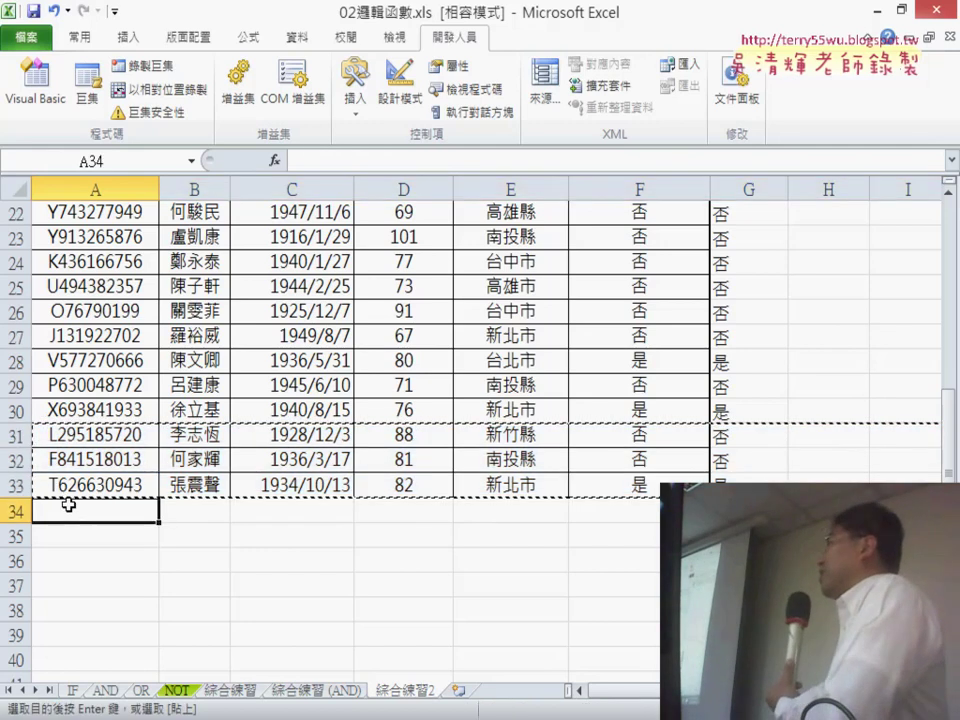
key("ctrl+v")
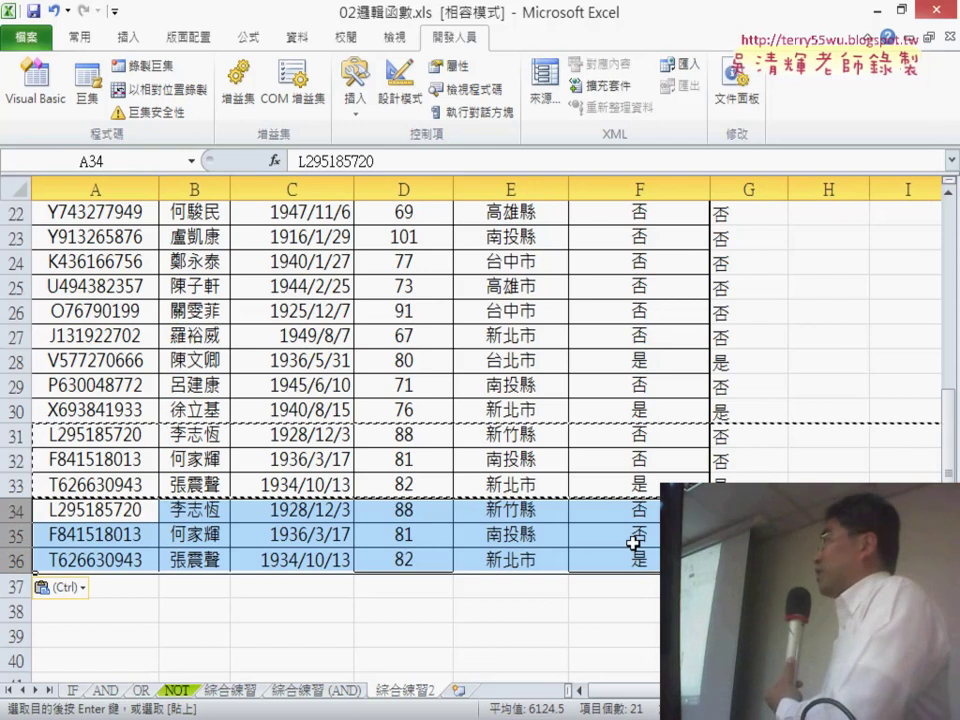
mouse_move(745, 559)
left_mouse_down()
mouse_move(740, 129)
mouse_move(745, 262)
left_mouse_up()
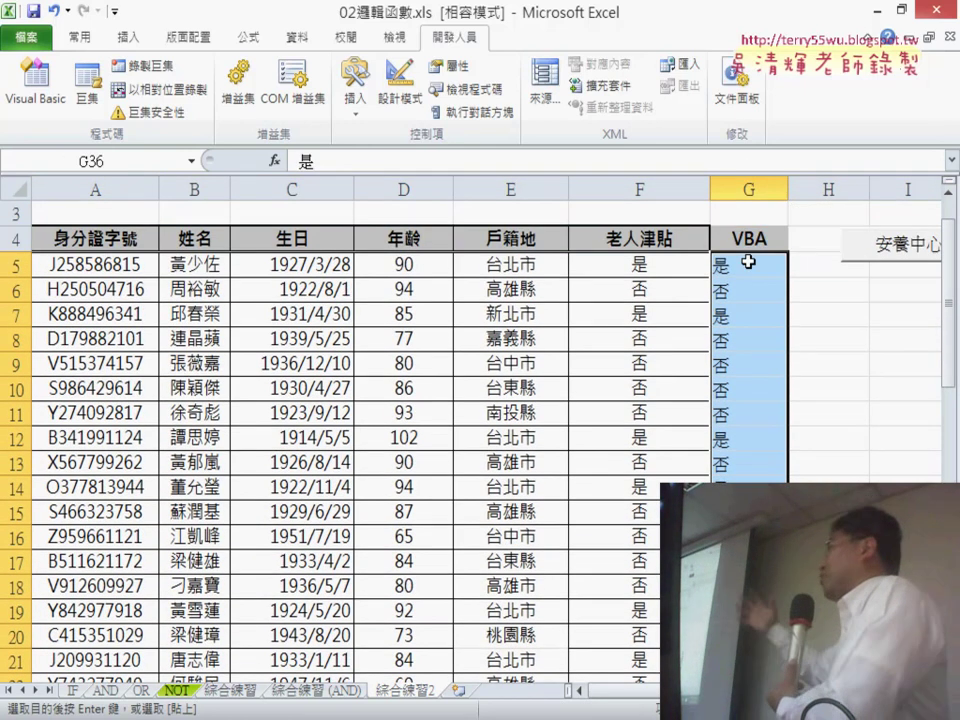
Rerun the 安養中心 macro button and confirm G34:G36 now hold 是/否 results.
scroll(748, 261, "down", 8)
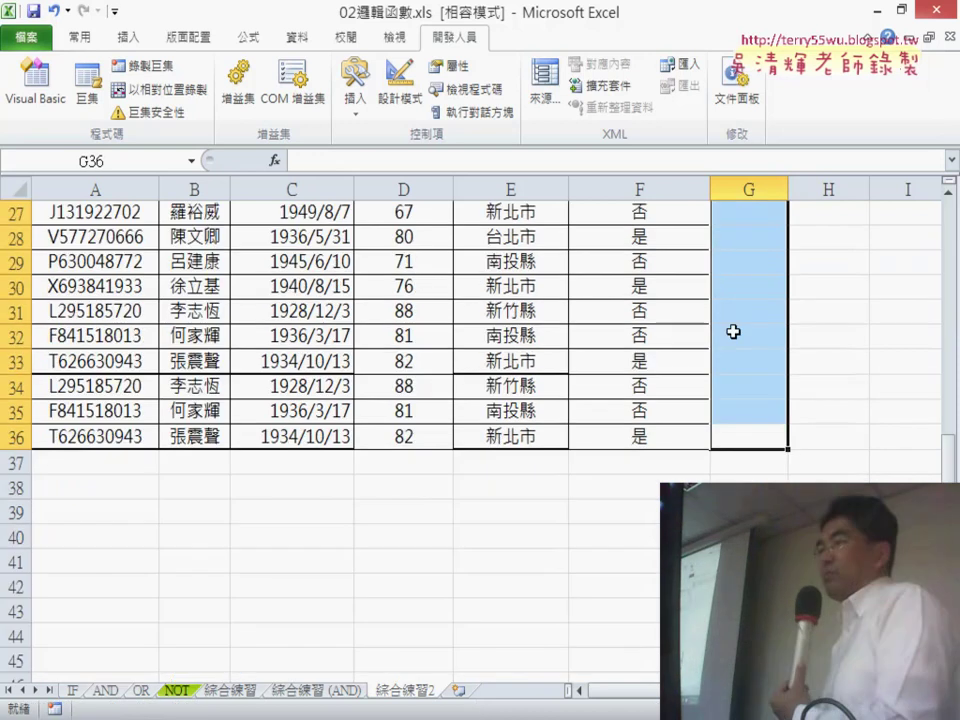
left_click(15, 362)
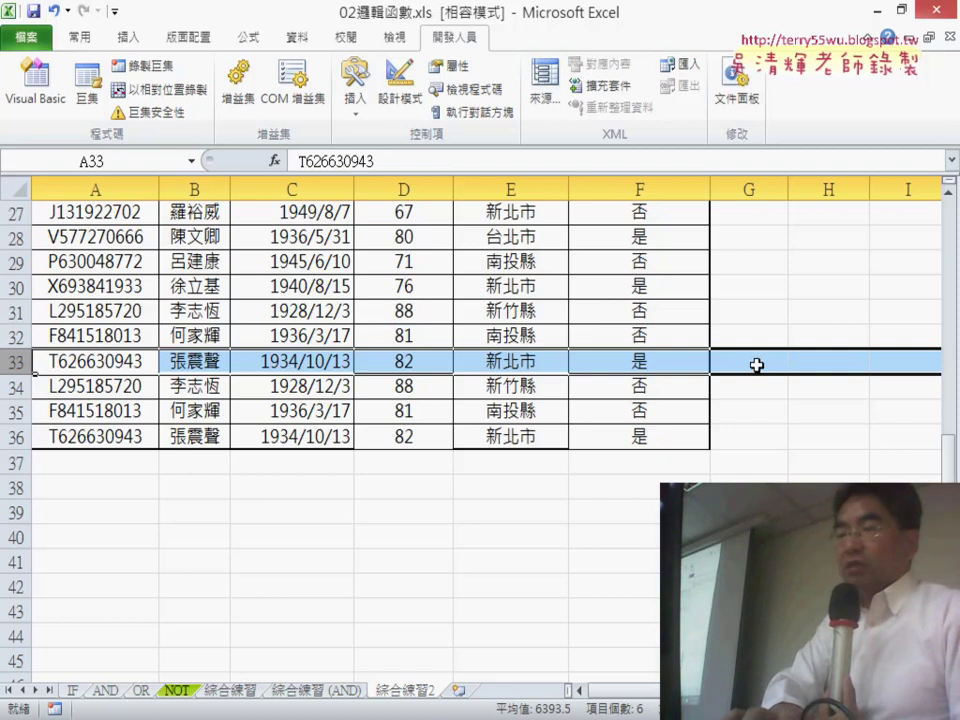
scroll(902, 326, "up", 5)
scroll(902, 326, "up", 3)
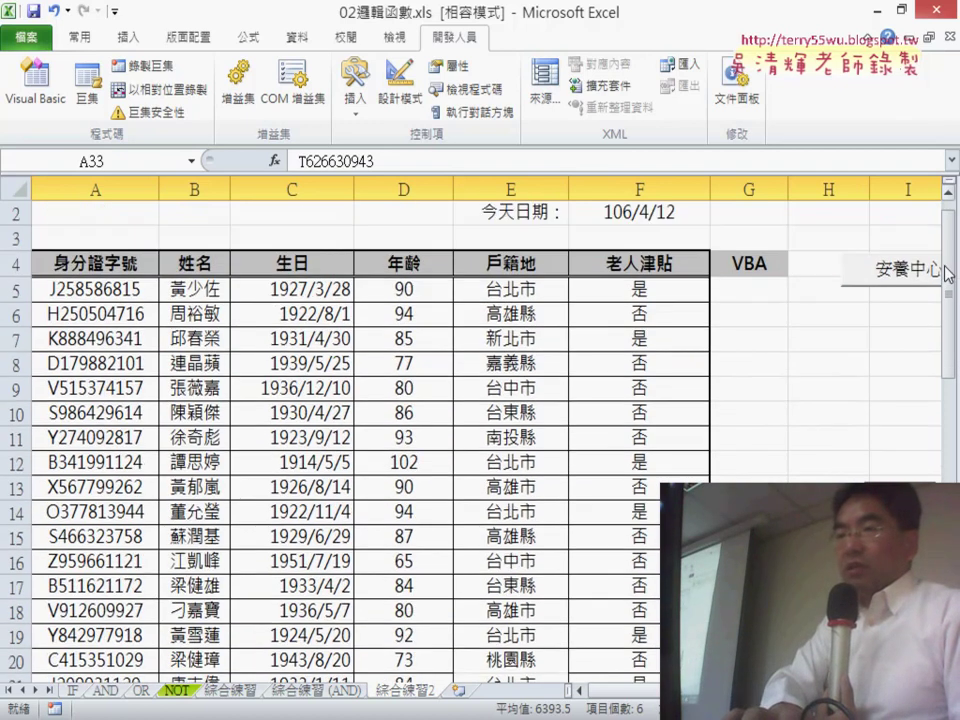
scroll(902, 326, "up", 1)
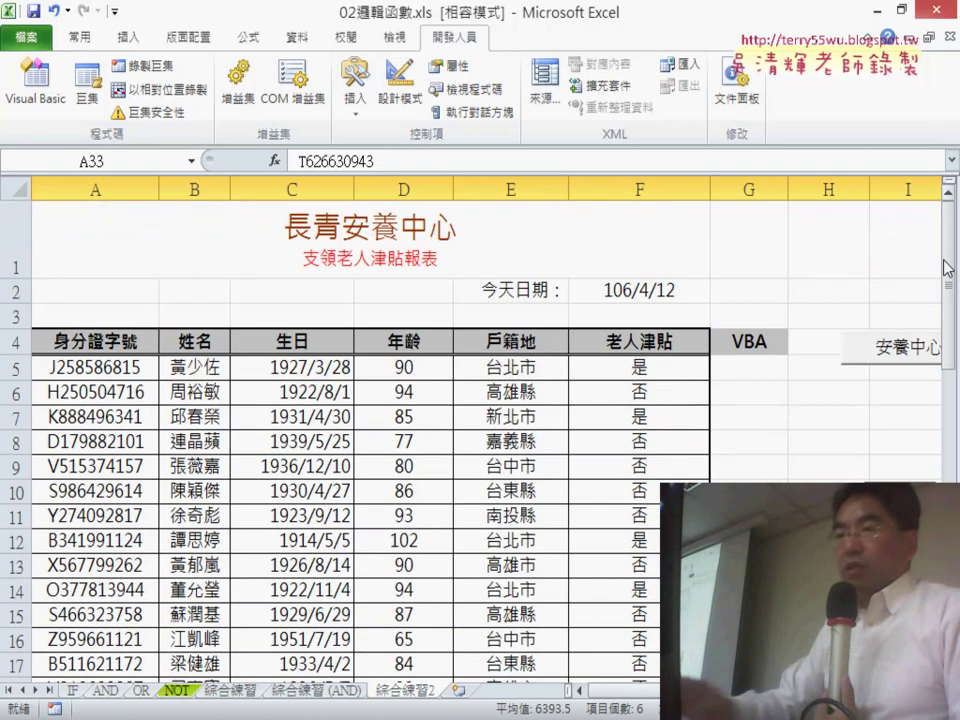
left_click(903, 354)
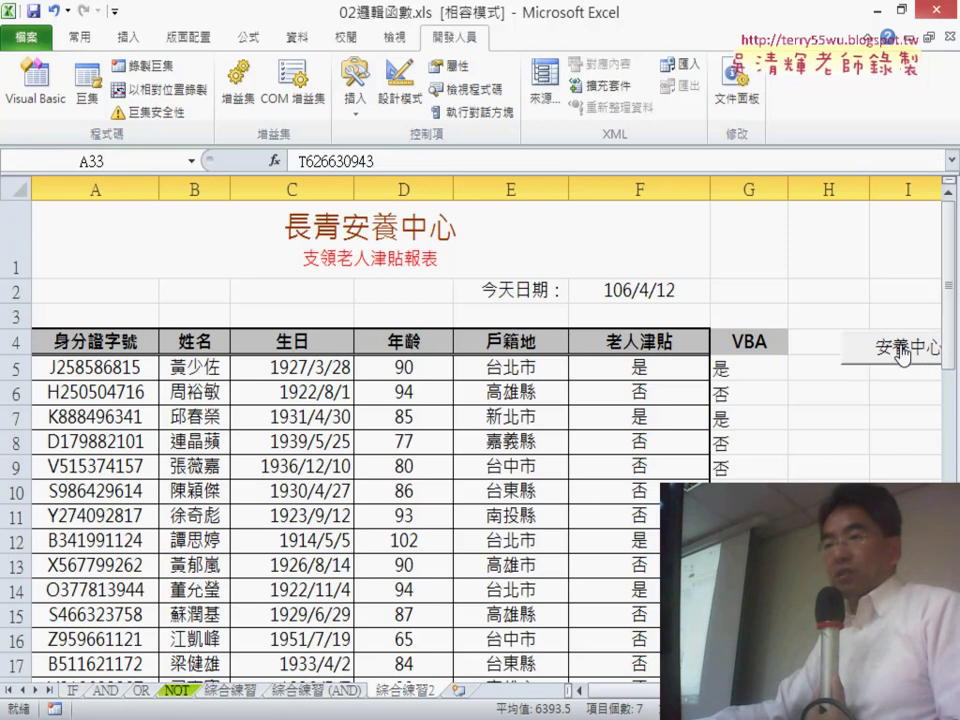
left_click_drag(950, 315, 950, 334)
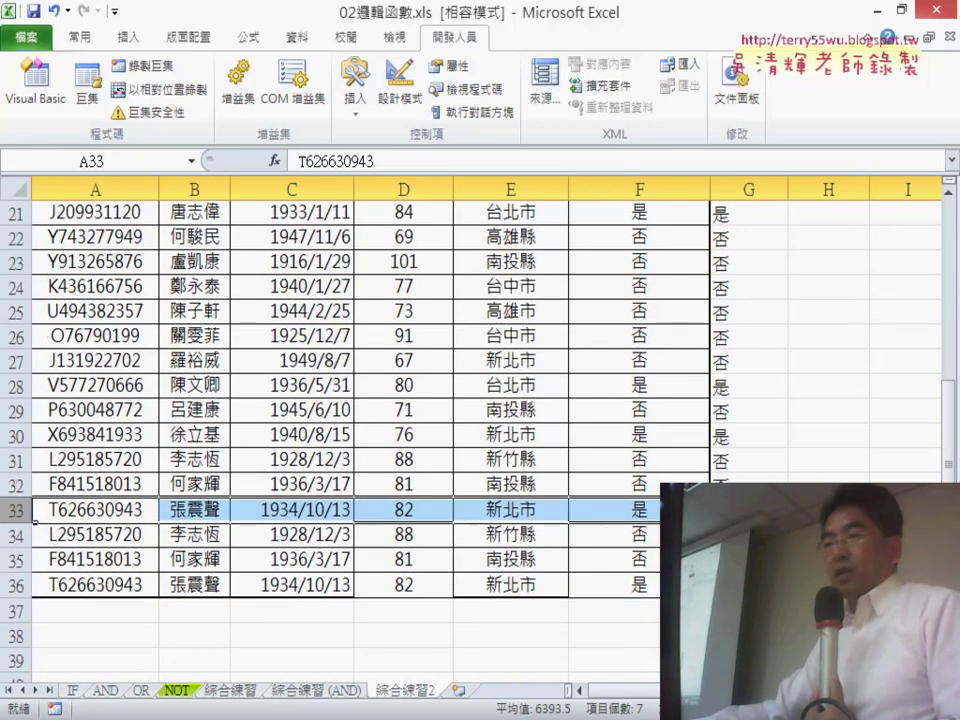
left_click_drag(748, 584, 748, 534)
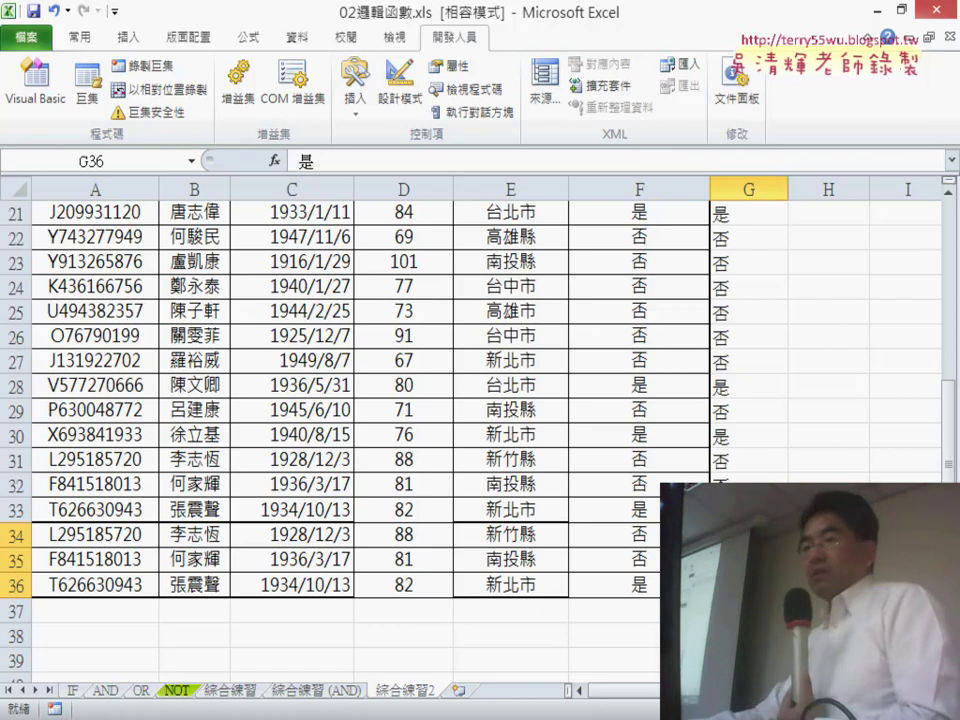
Bring the VBA editor forward and highlight Range("A4").End(xlDown).Row in the 安養中心 loop.
mouse_move(470, 714)
left_click(575, 620)
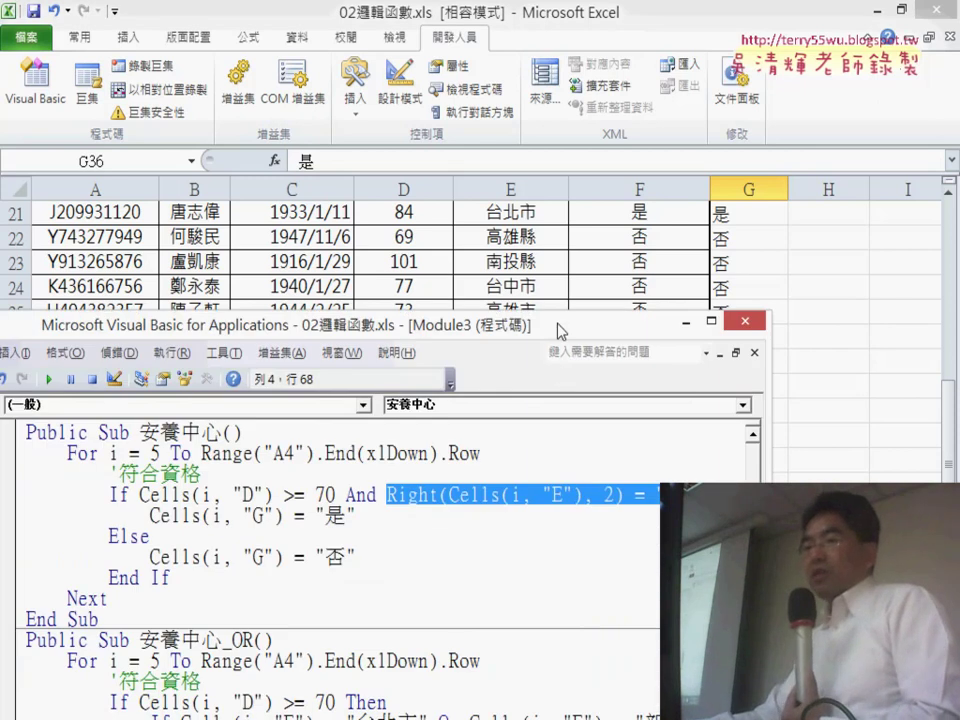
left_click_drag(560, 330, 565, 140)
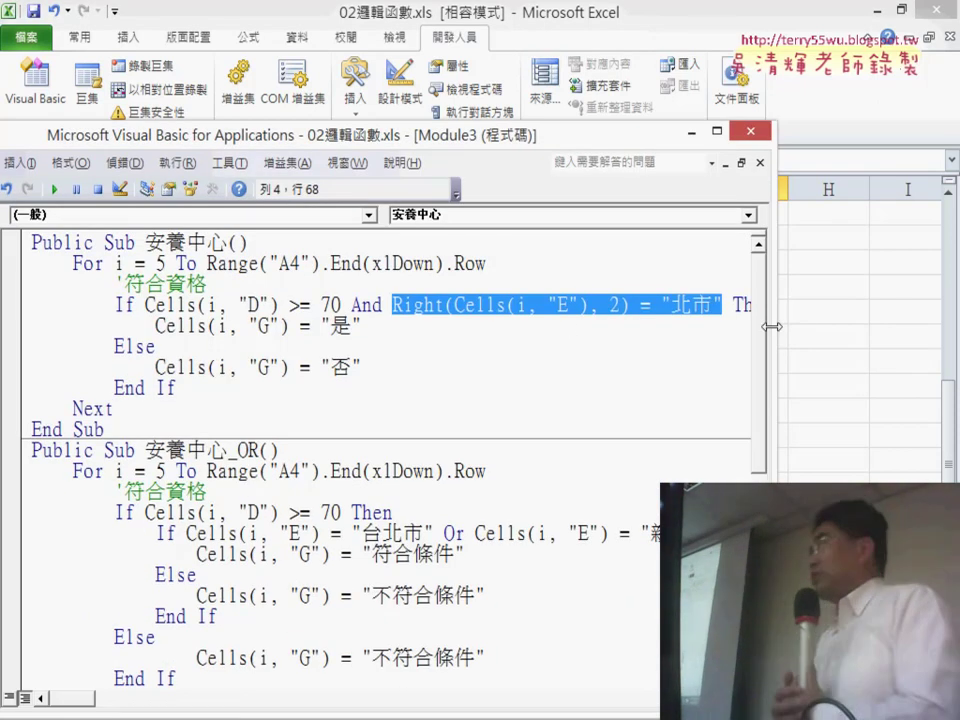
left_click_drag(207, 263, 510, 260)
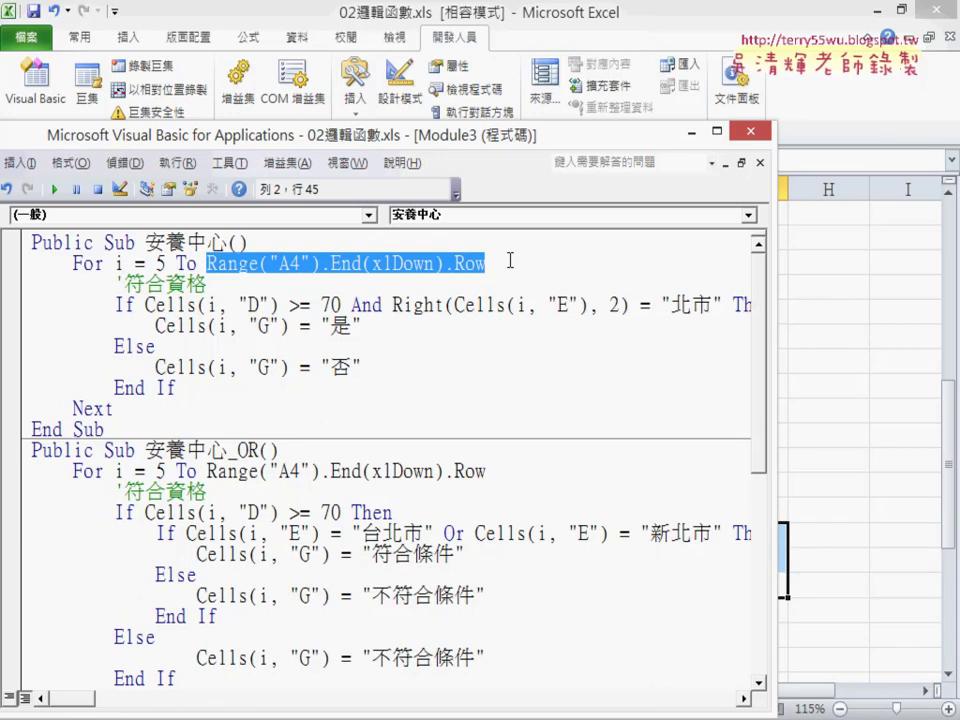
left_click(417, 264)
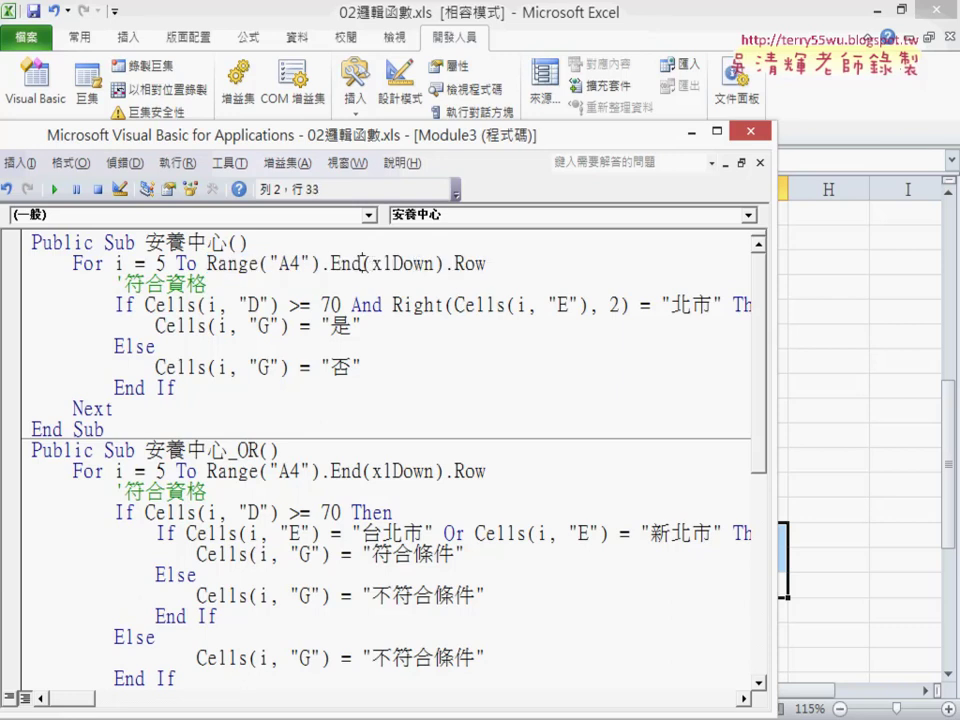
left_click_drag(363, 263, 508, 259)
key("ctrl+c")
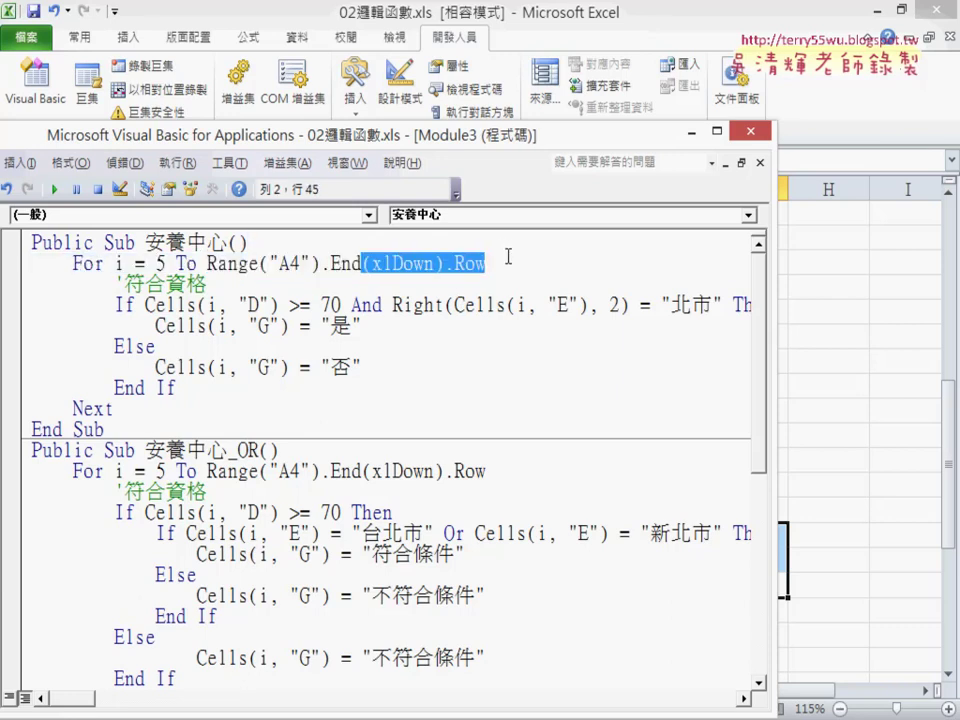
type("(")
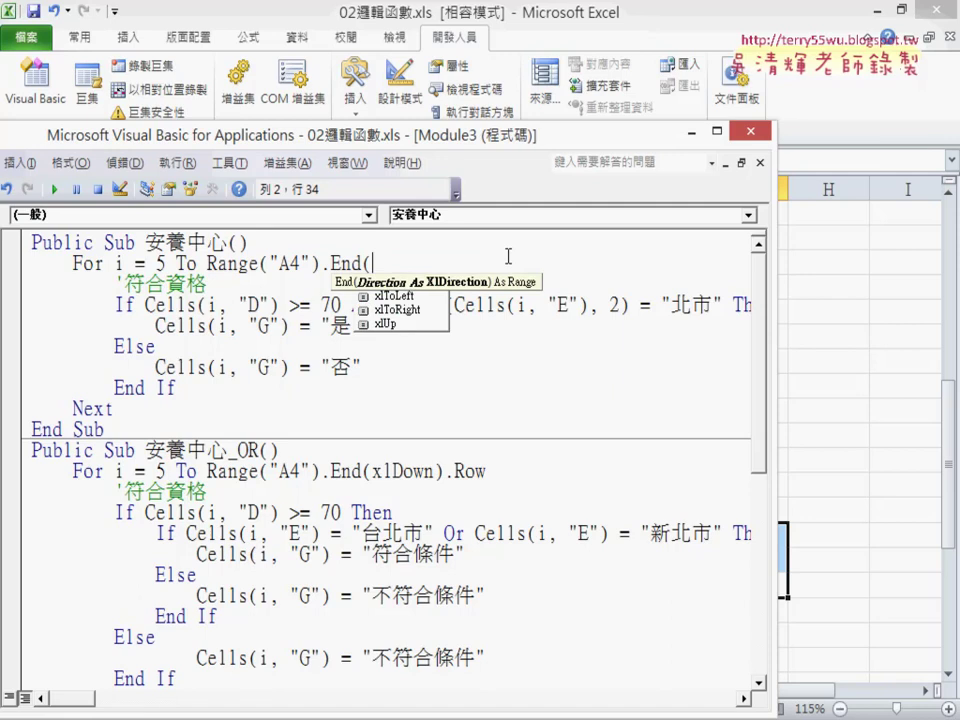
key("Down")
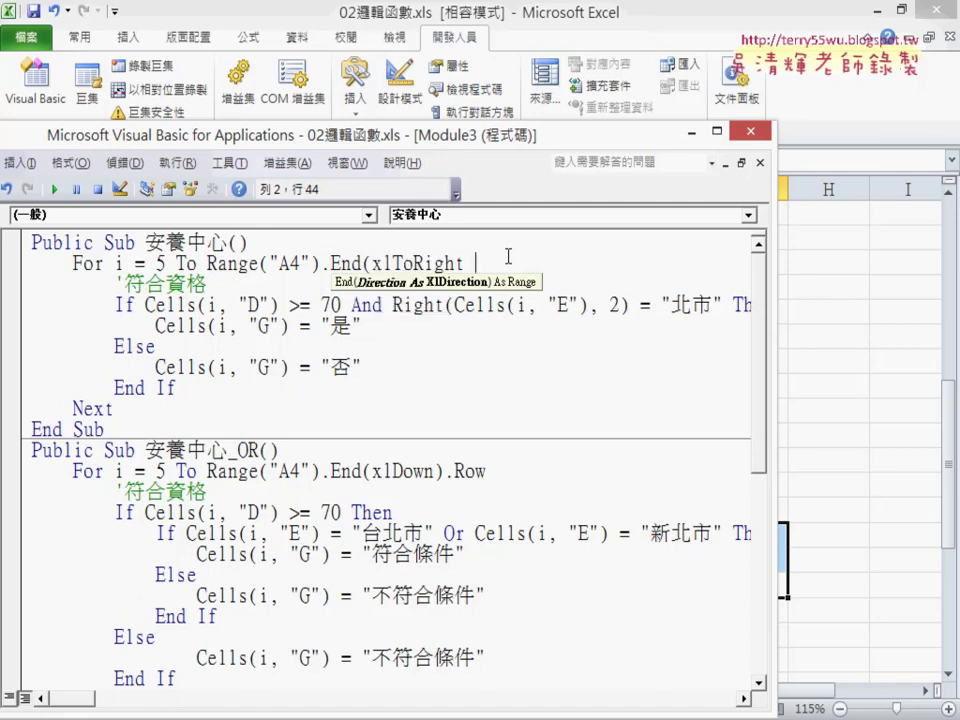
type(")")
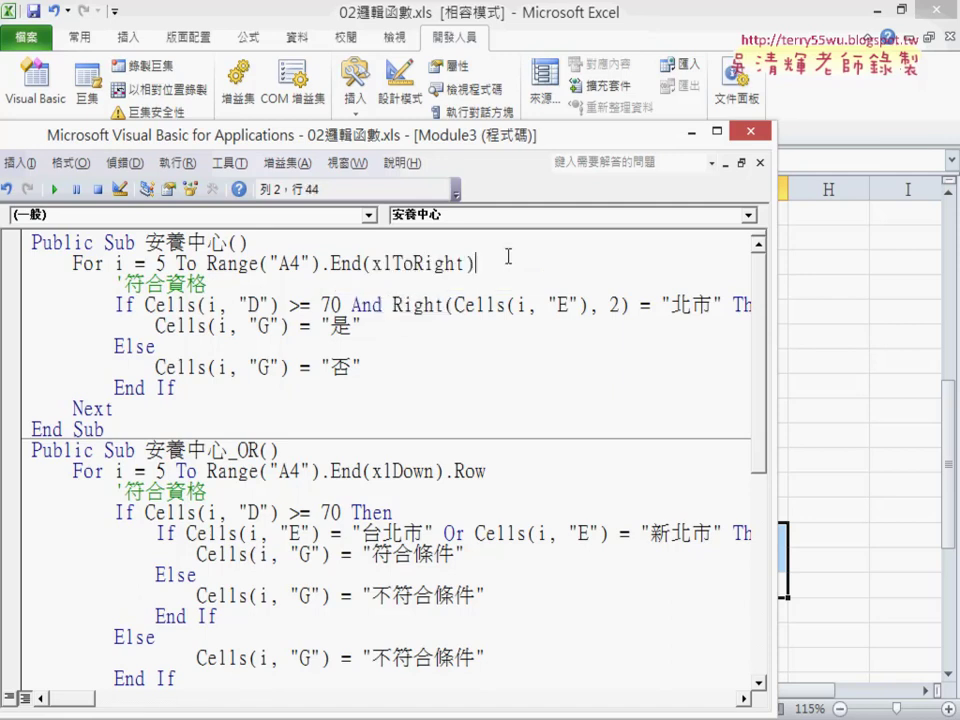
type(".")
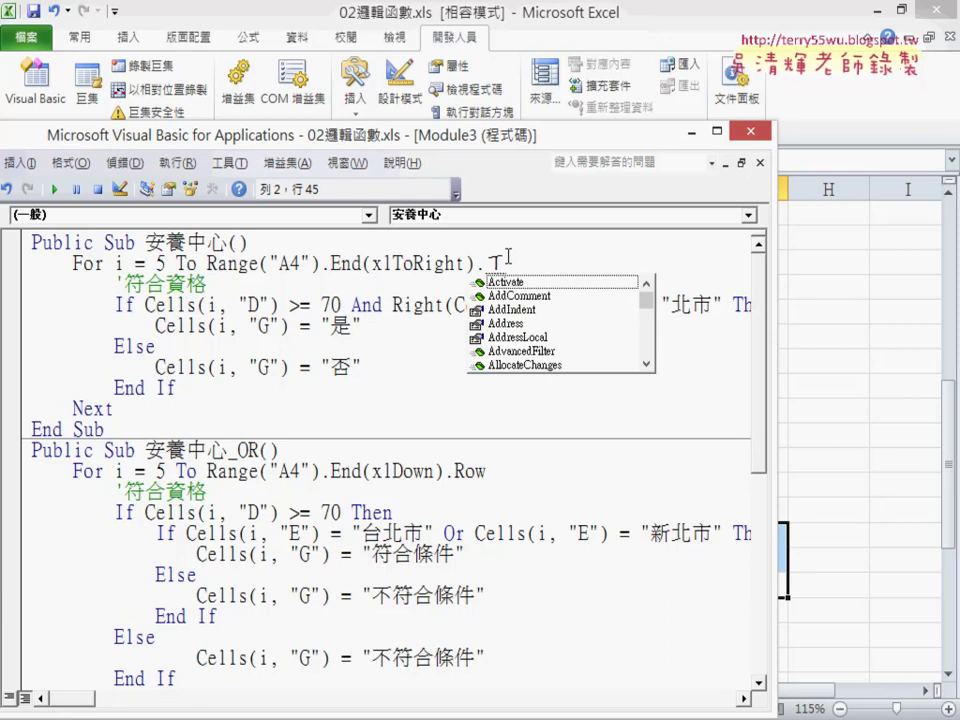
type("c")
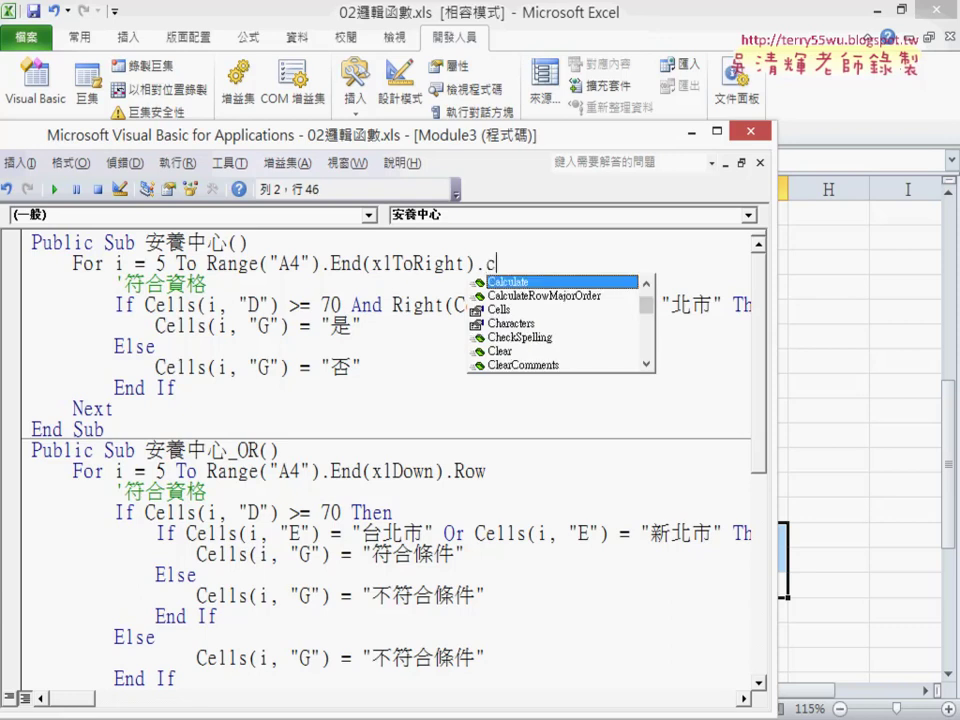
type("olumn")
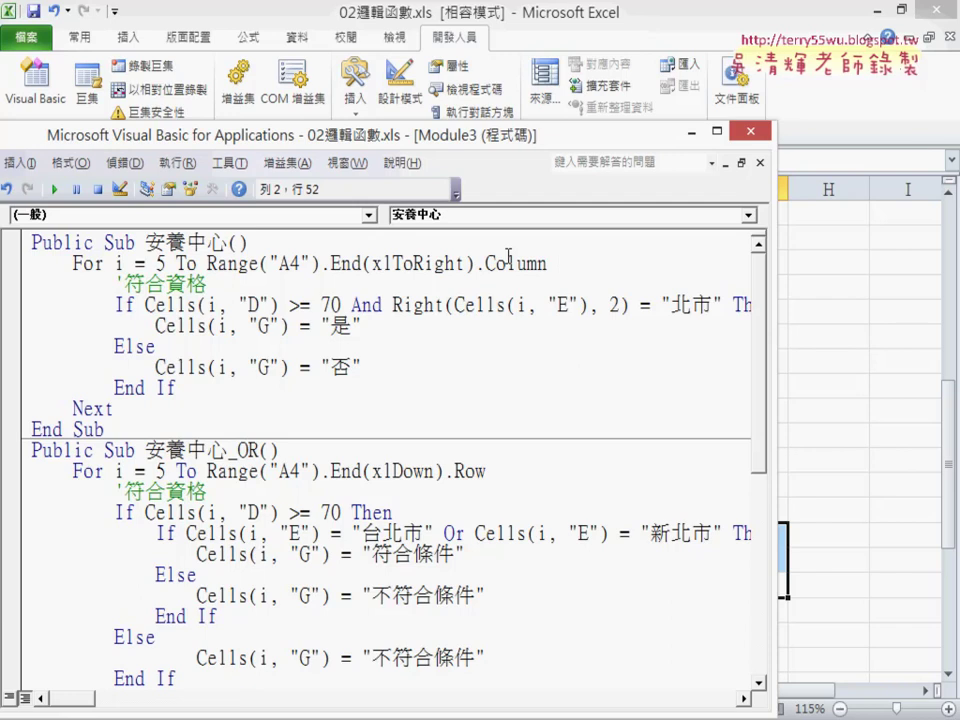
double_click(508, 263)
type("co")
key("BackSpace")
key("BackSpace")
key("BackSpace")
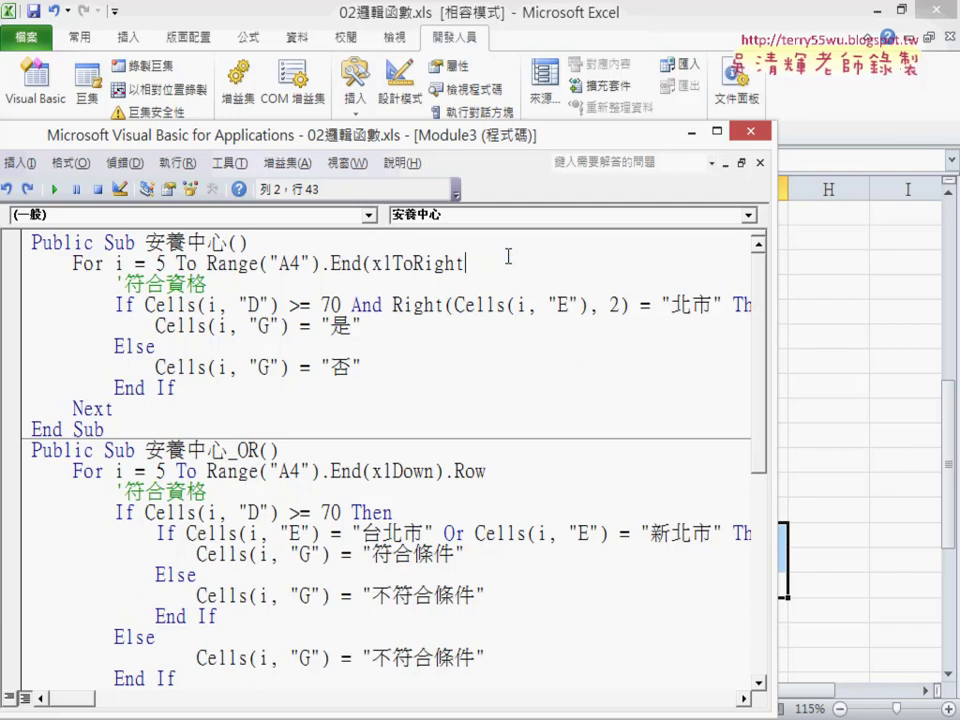
key("BackSpace")
key("BackSpace")
key("BackSpace")
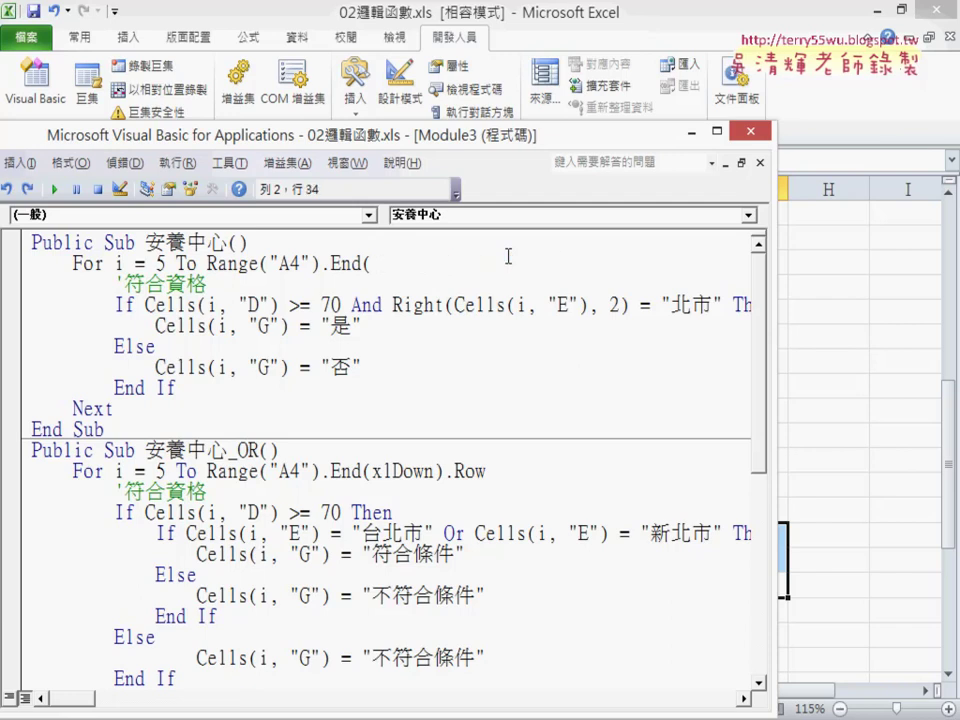
key("ctrl+v")
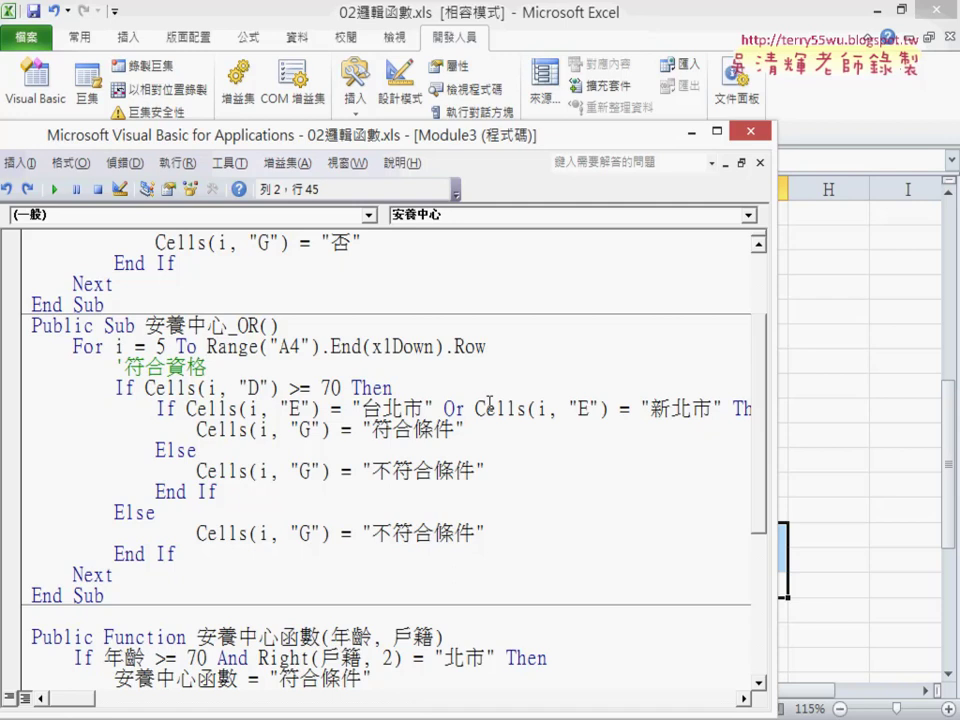
scroll(490, 404, "up", 2)
left_click_drag(392, 304, 629, 304)
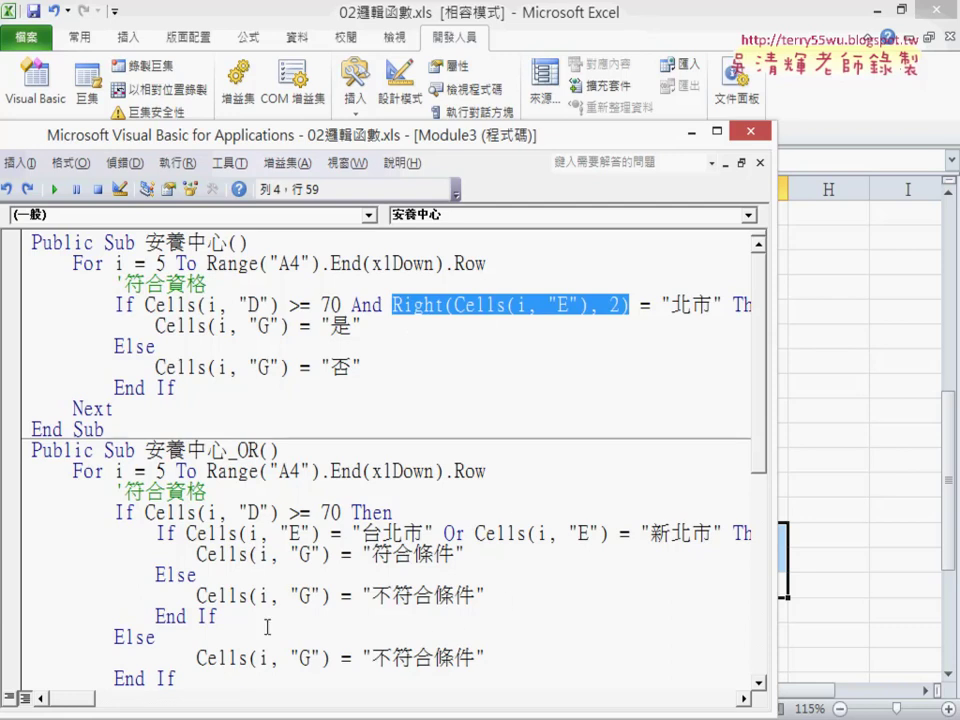
mouse_move(222, 617)
left_mouse_down()
mouse_move(167, 576)
mouse_move(32, 533)
left_mouse_up()
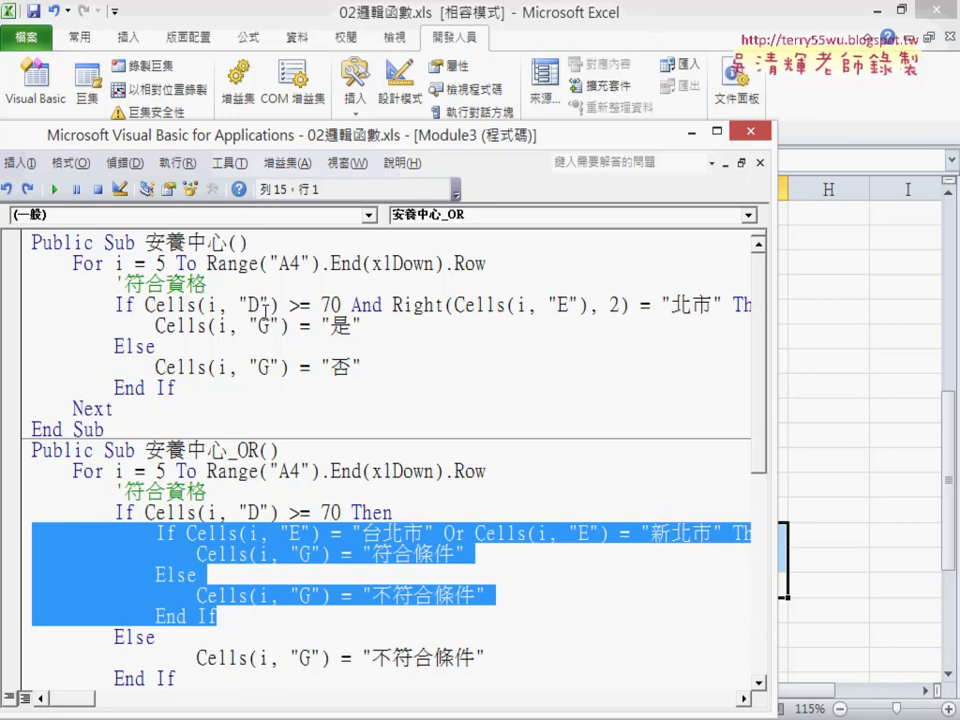
scroll(275, 241, "down", 1)
scroll(494, 448, "down", 2)
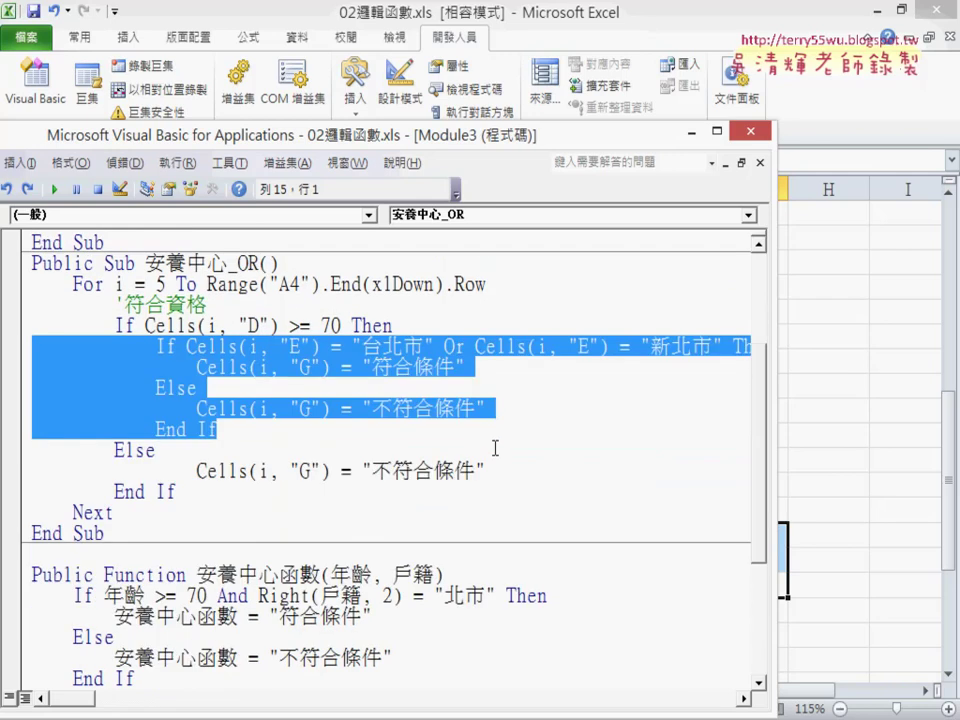
scroll(494, 448, "down", 3)
scroll(494, 448, "down", 1)
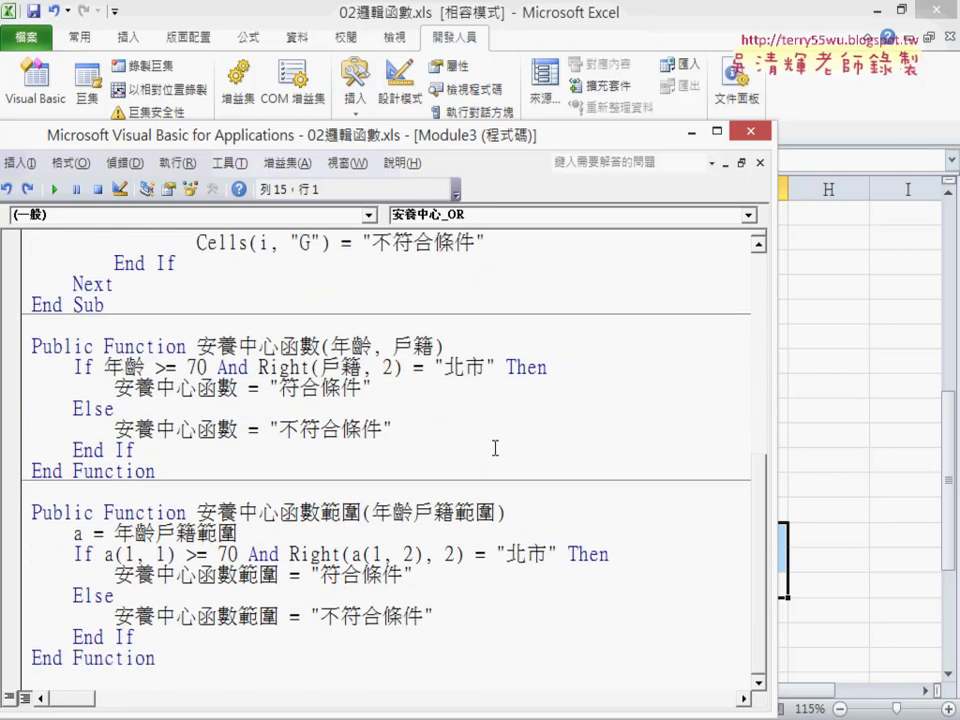